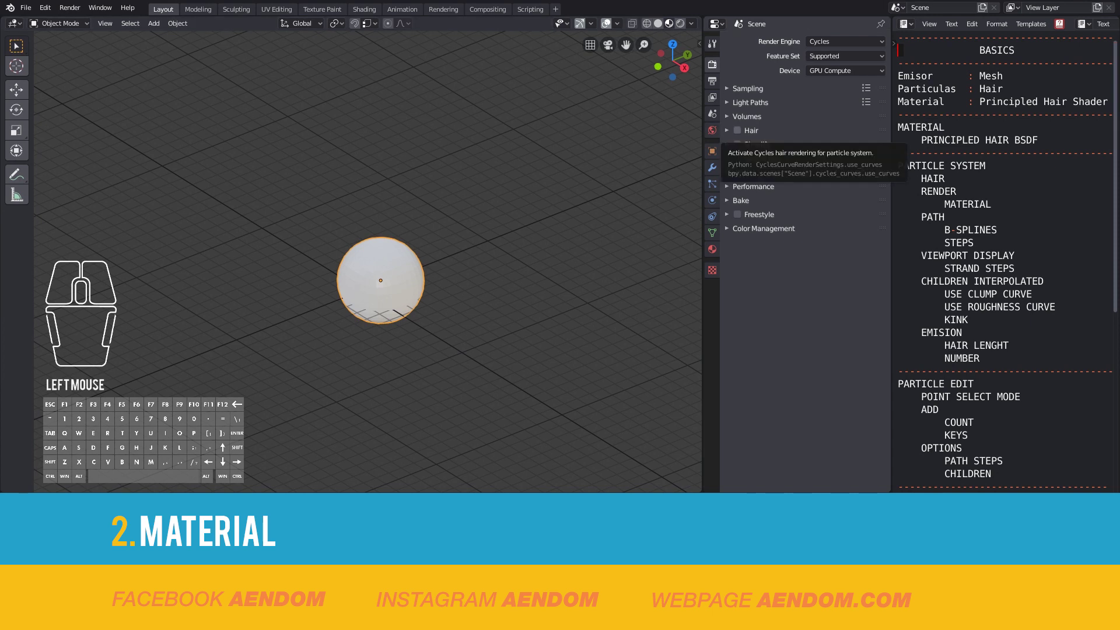
Step: Enable Hair in Cycles render settings and give the sphere a new material named 'Base Material'
left_click(738, 131)
left_click(727, 130)
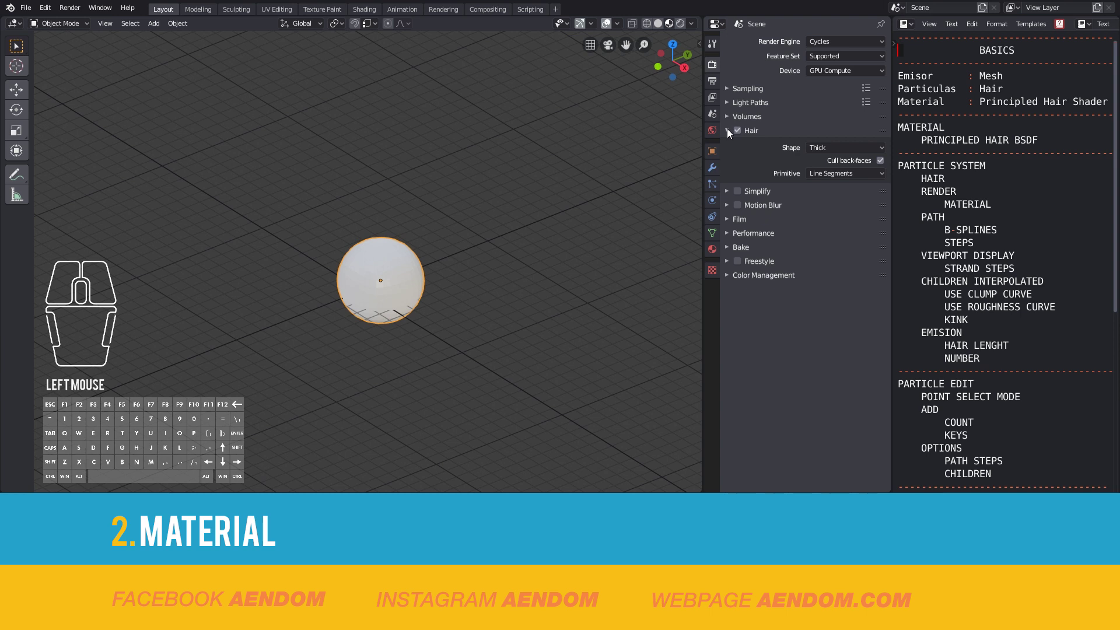
left_click(712, 250)
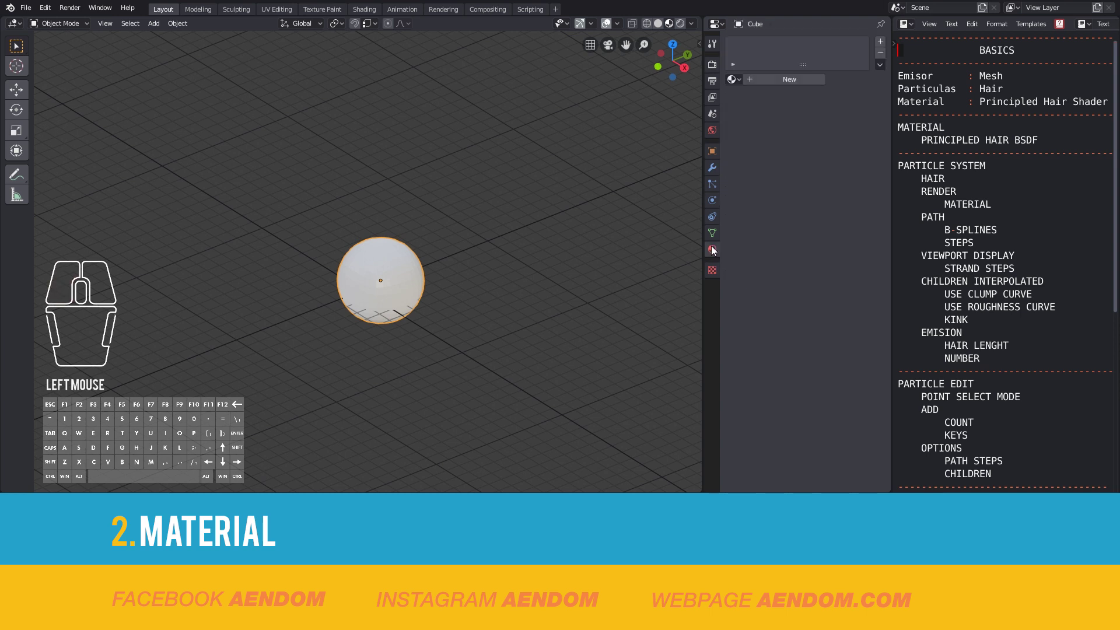
left_click(880, 42)
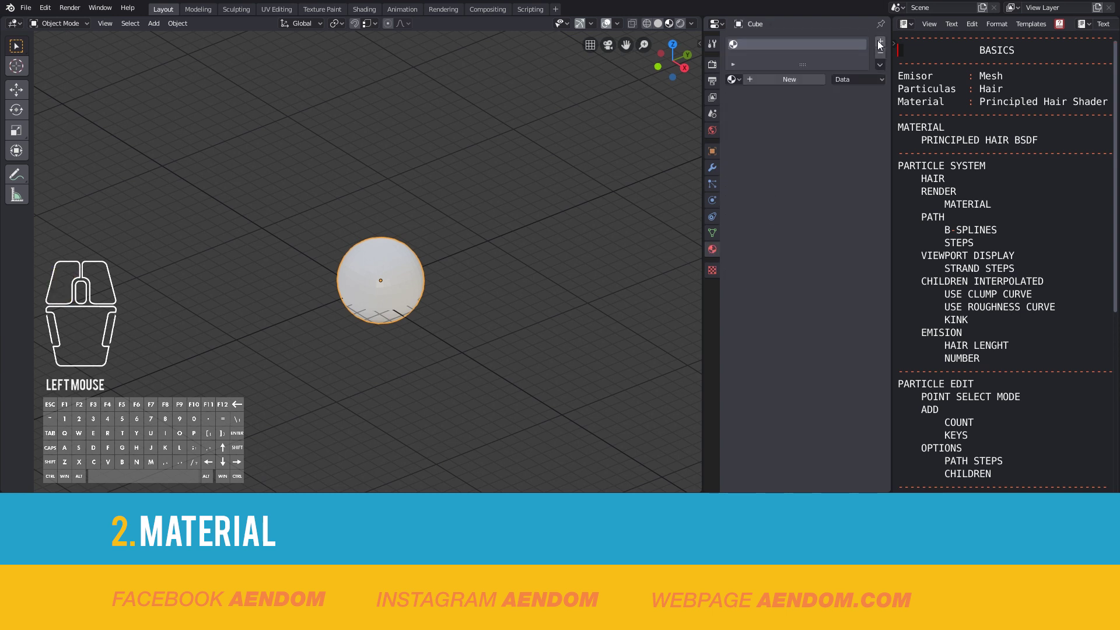
left_click(788, 81)
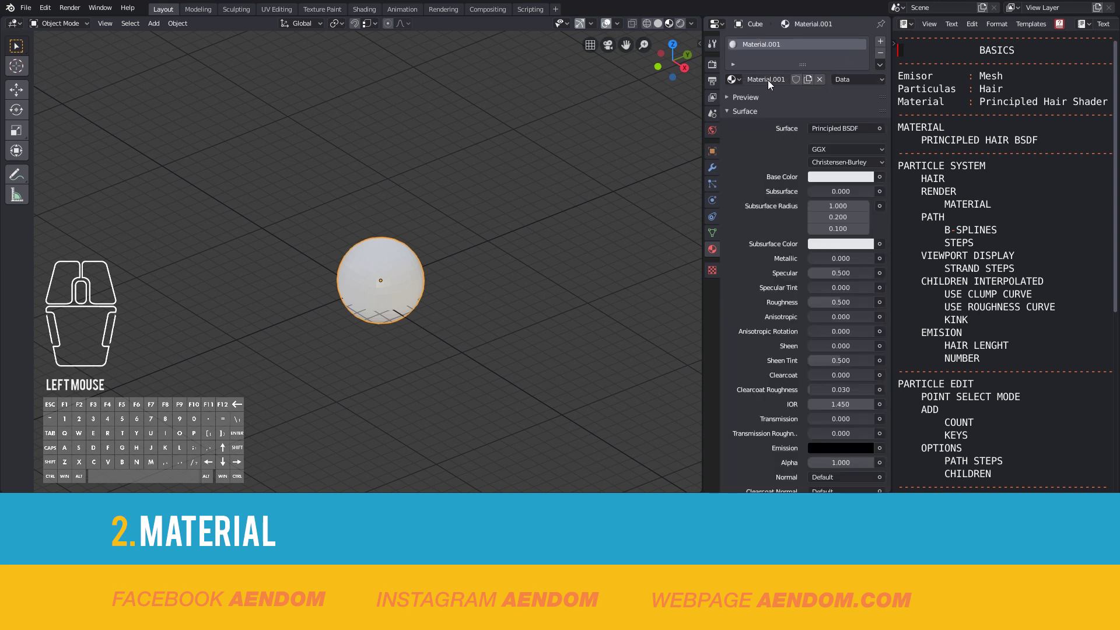
left_click(767, 80)
type("Base Ha")
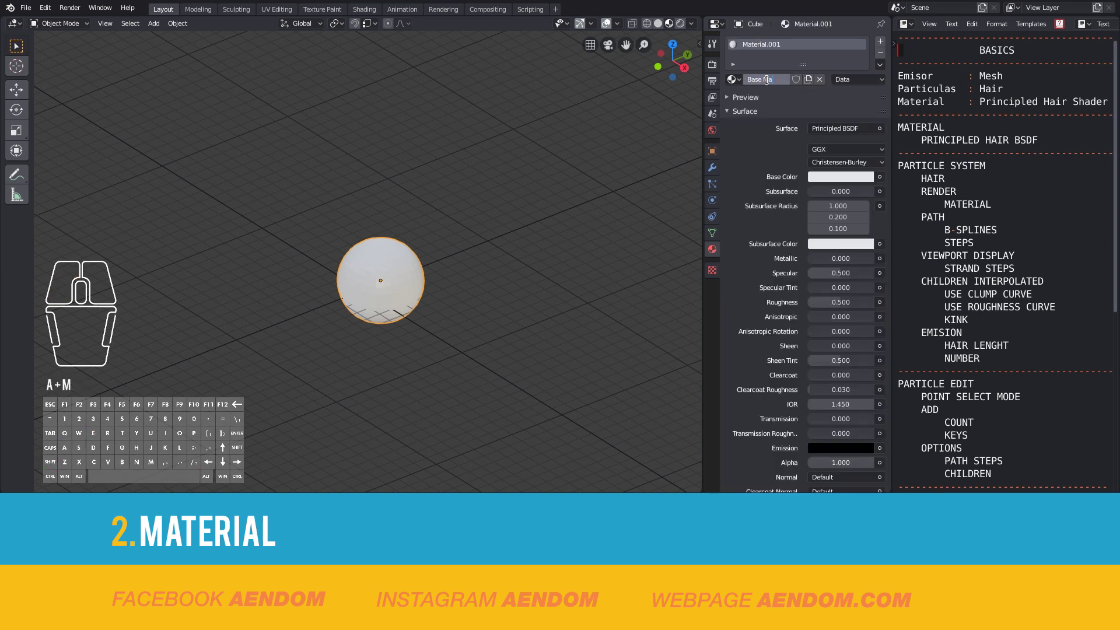
type("terial")
key("Return")
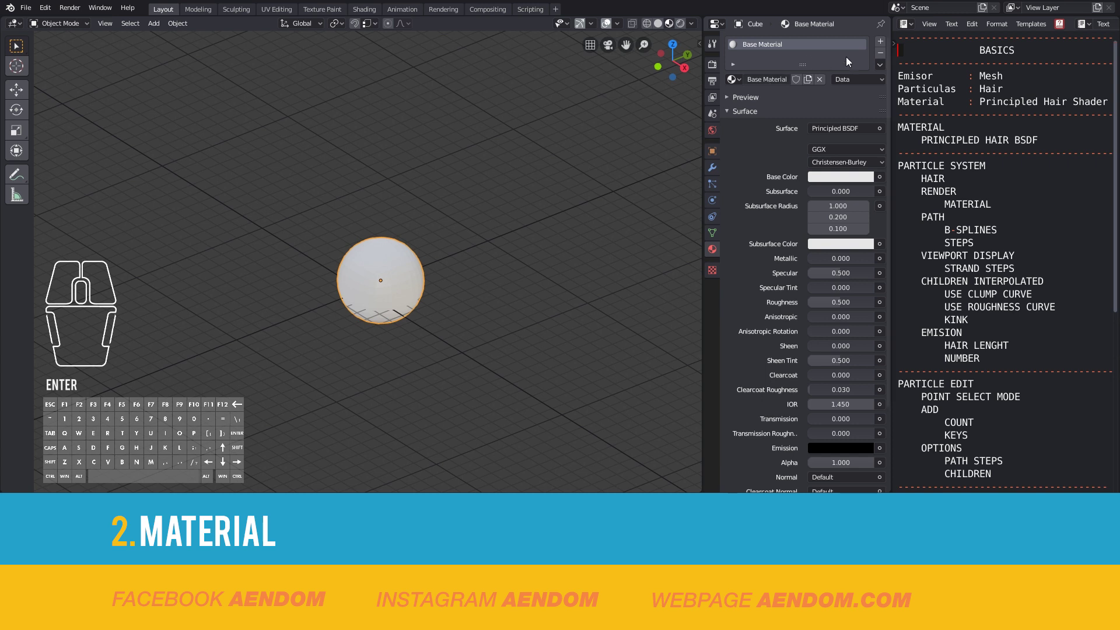
Step: Add a second material slot with a new material named 'Hair'
left_click(880, 42)
left_click(774, 106)
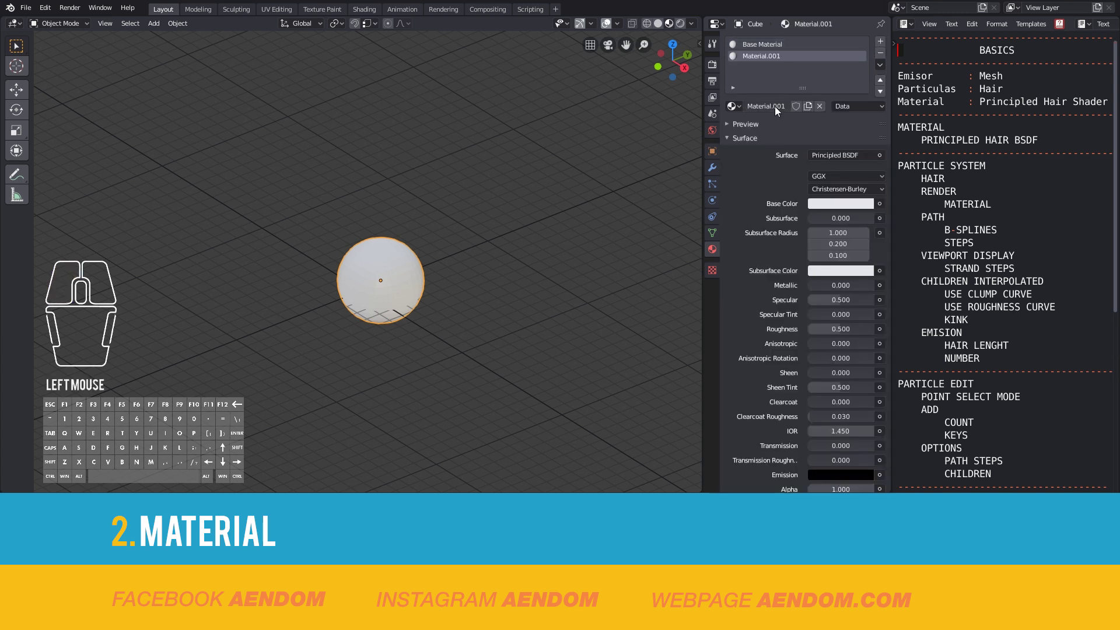
type("Hair")
key("Return")
Step: Set the Hair material's surface to Principled Hair BSDF coloured by melanin concentration
left_click(823, 154)
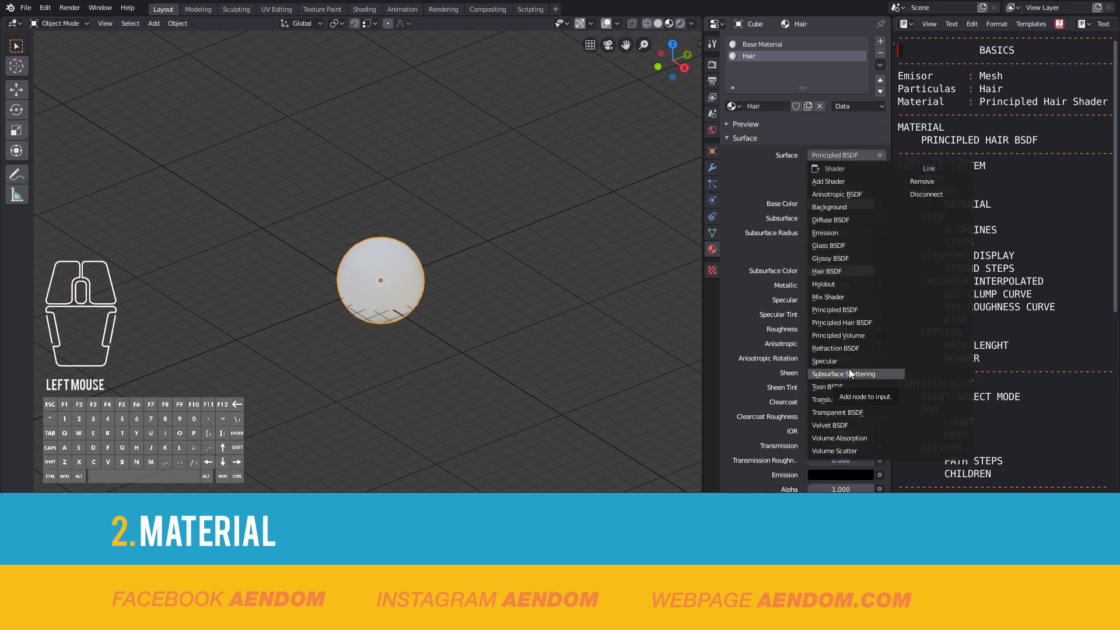
left_click(846, 322)
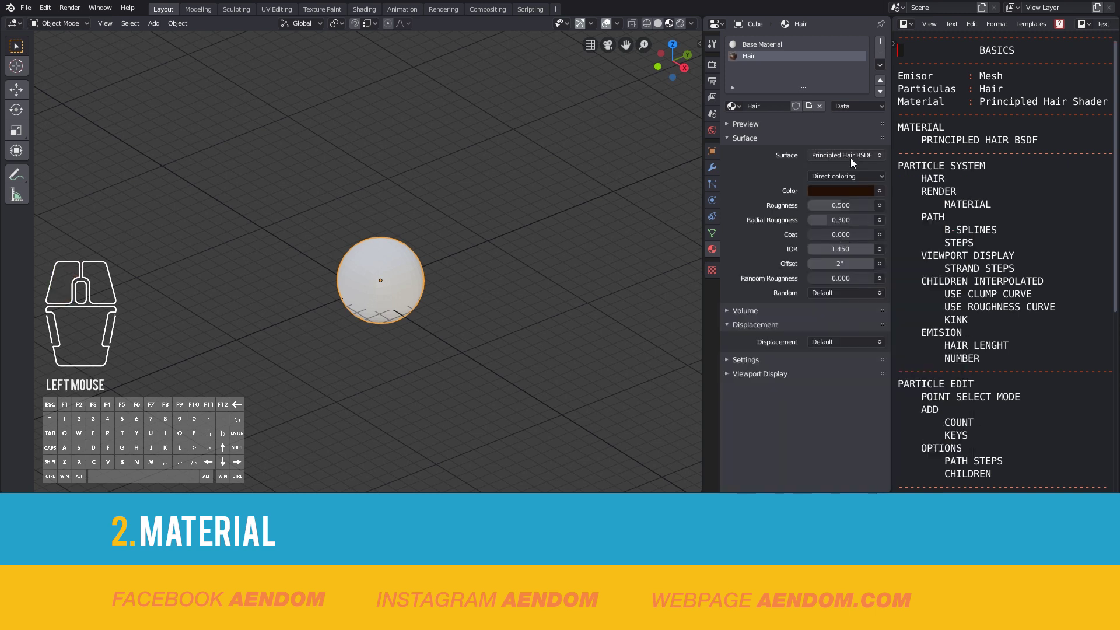
left_click(843, 176)
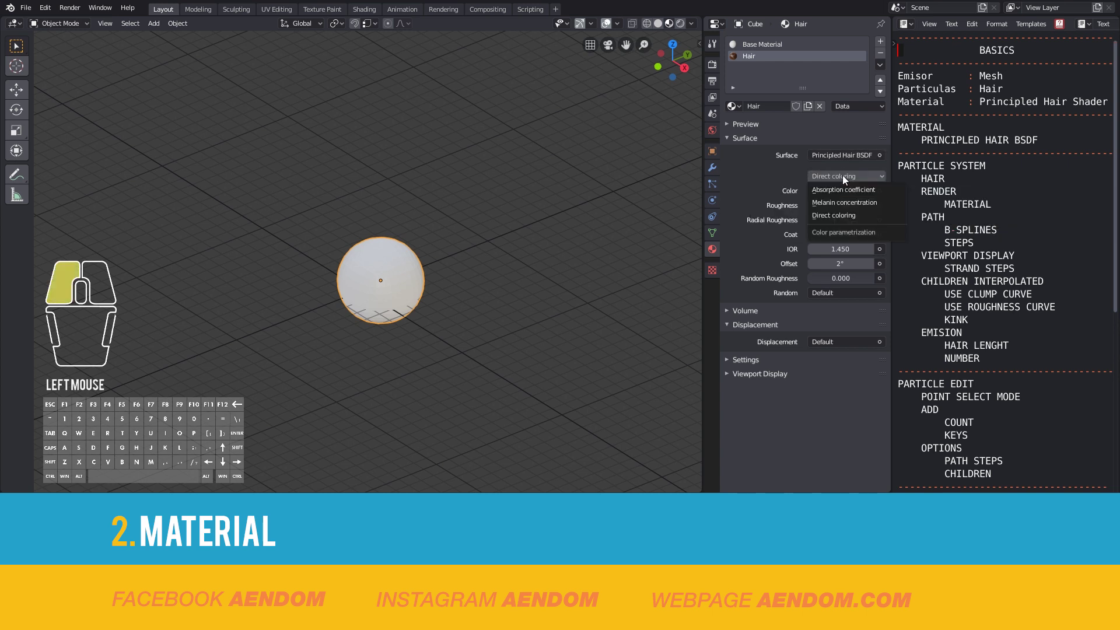
left_click(841, 202)
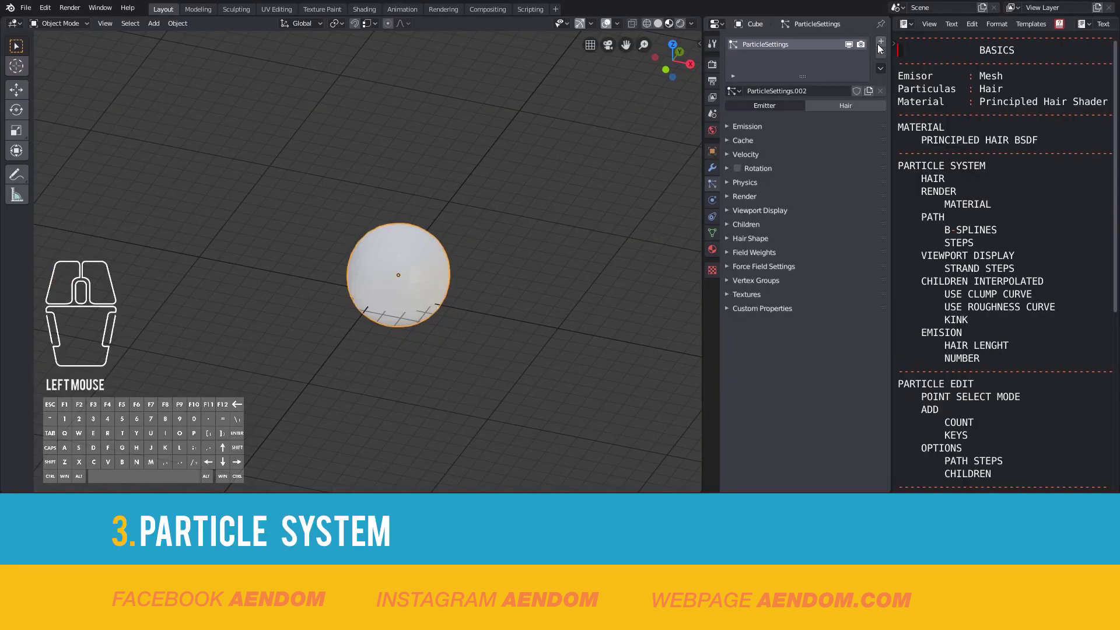
Step: Make the particle system Hair type and render its strands with the Hair material
left_click(840, 111)
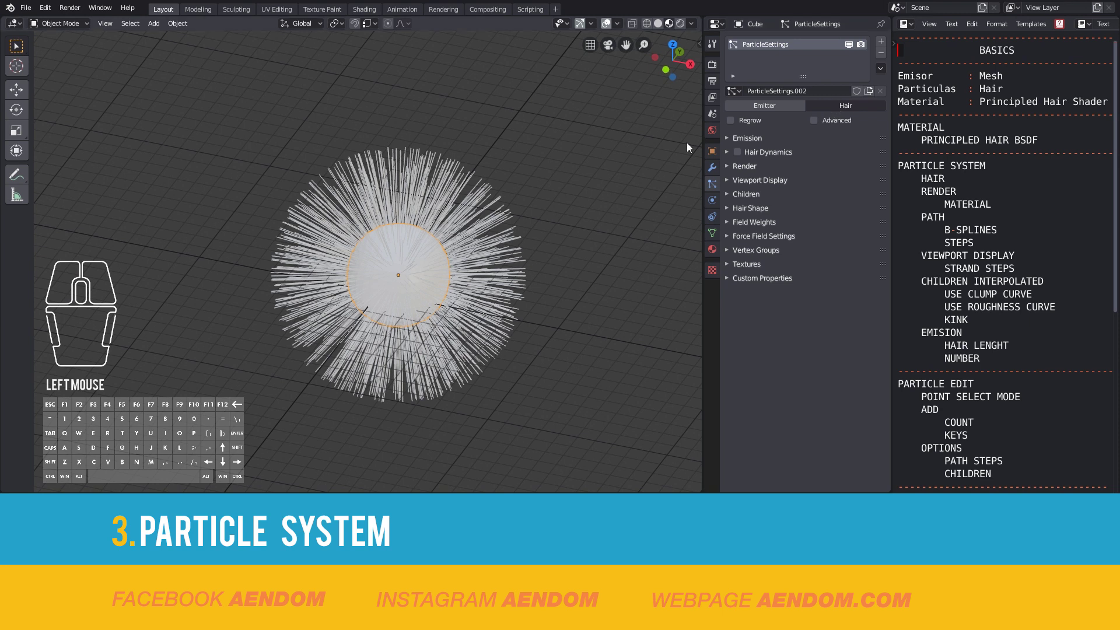
left_click(726, 166)
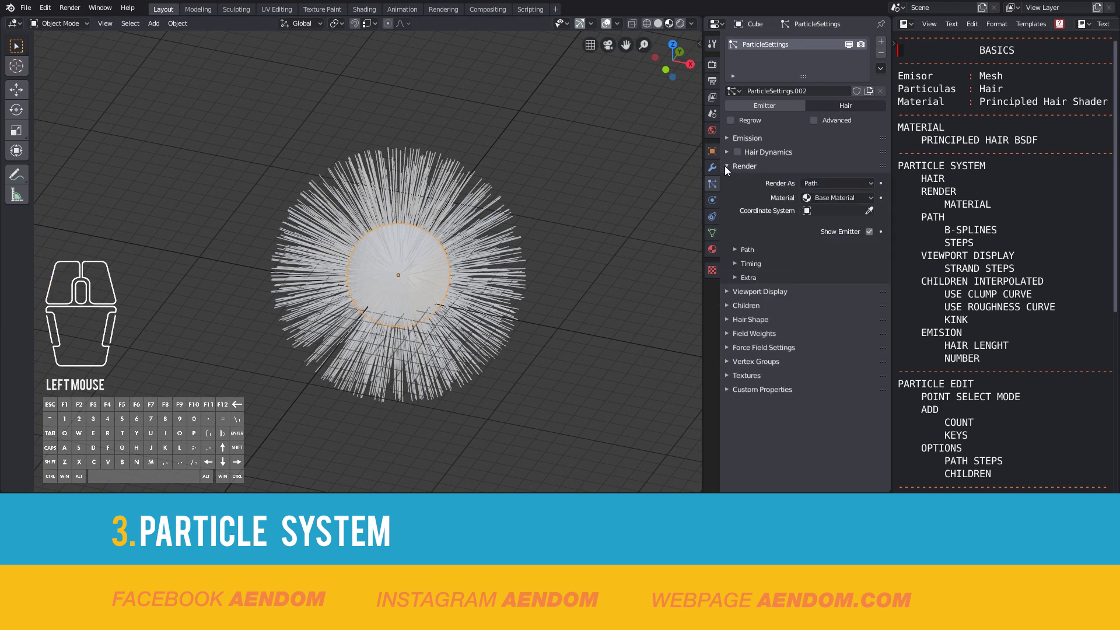
left_click(834, 199)
left_click(825, 224)
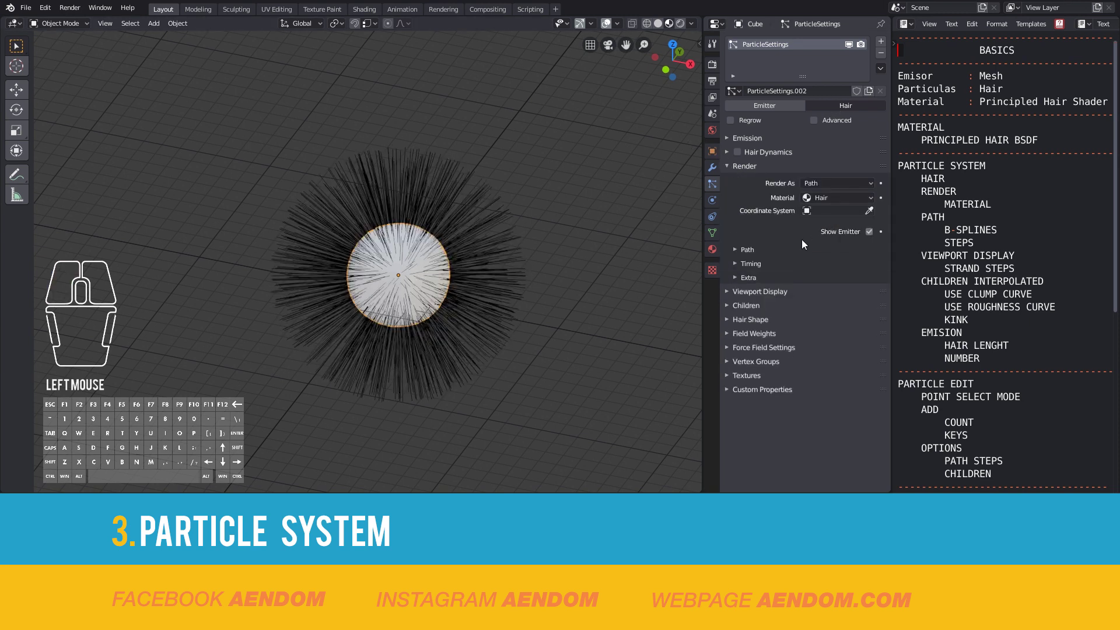
Step: Use B-Spline paths with 8 render steps and 8 viewport strand steps
left_click(736, 249)
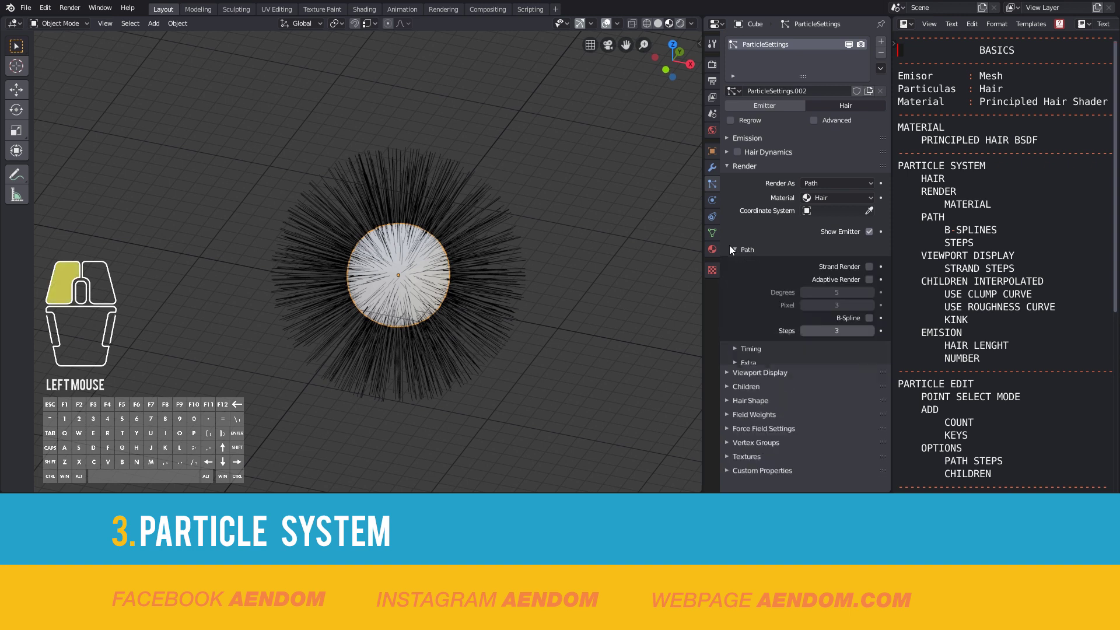
left_click(866, 319)
left_click(846, 330)
type("8")
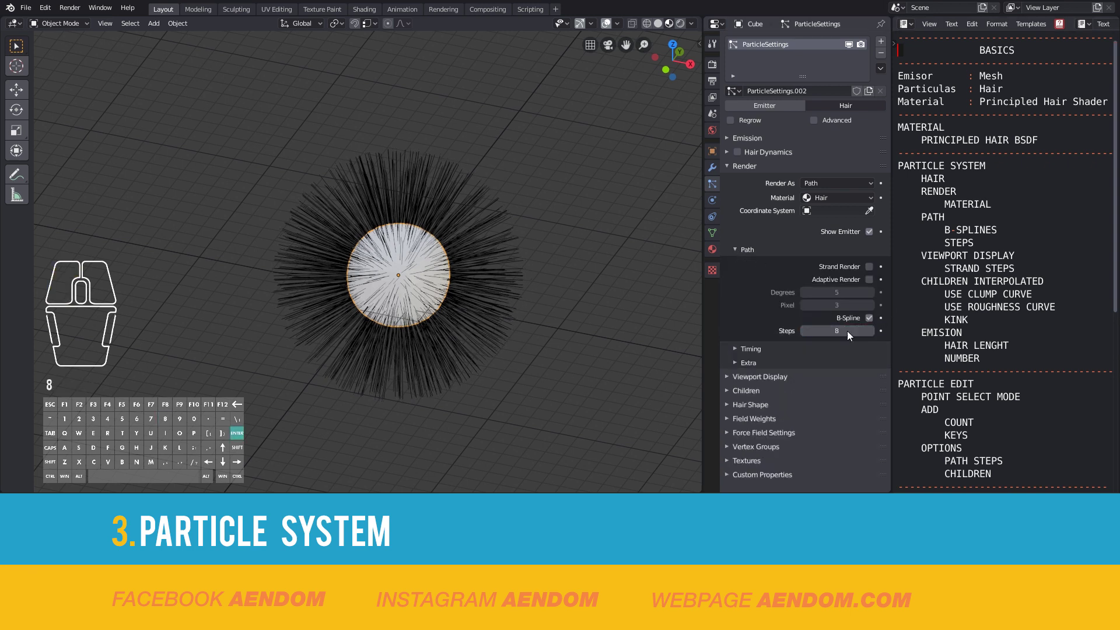
key("Return")
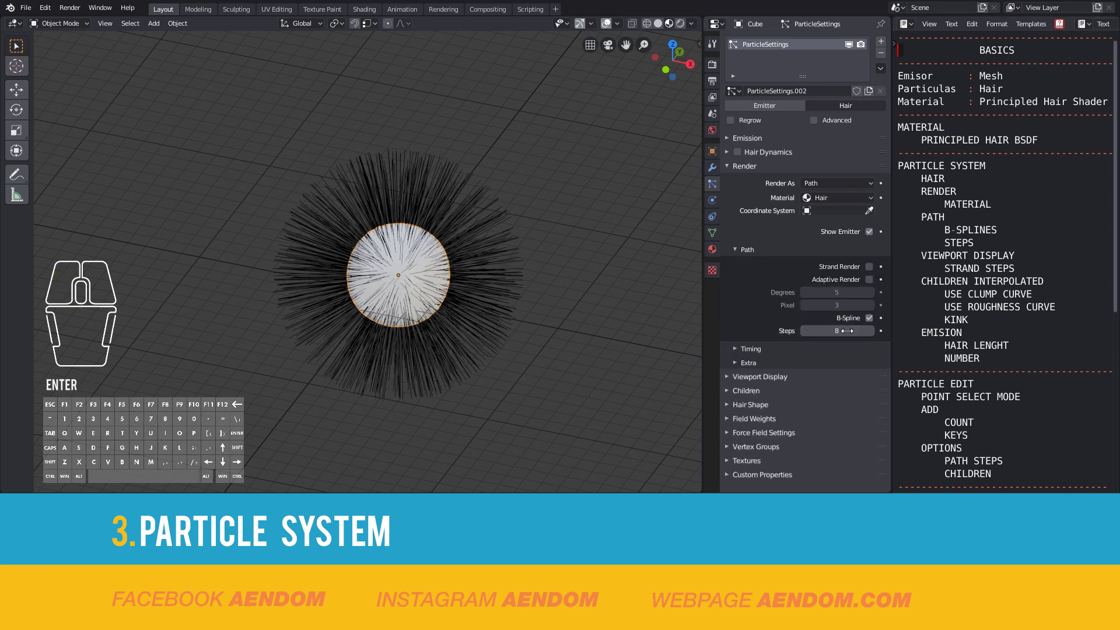
left_click(730, 377)
scroll(758, 362, "down", 3)
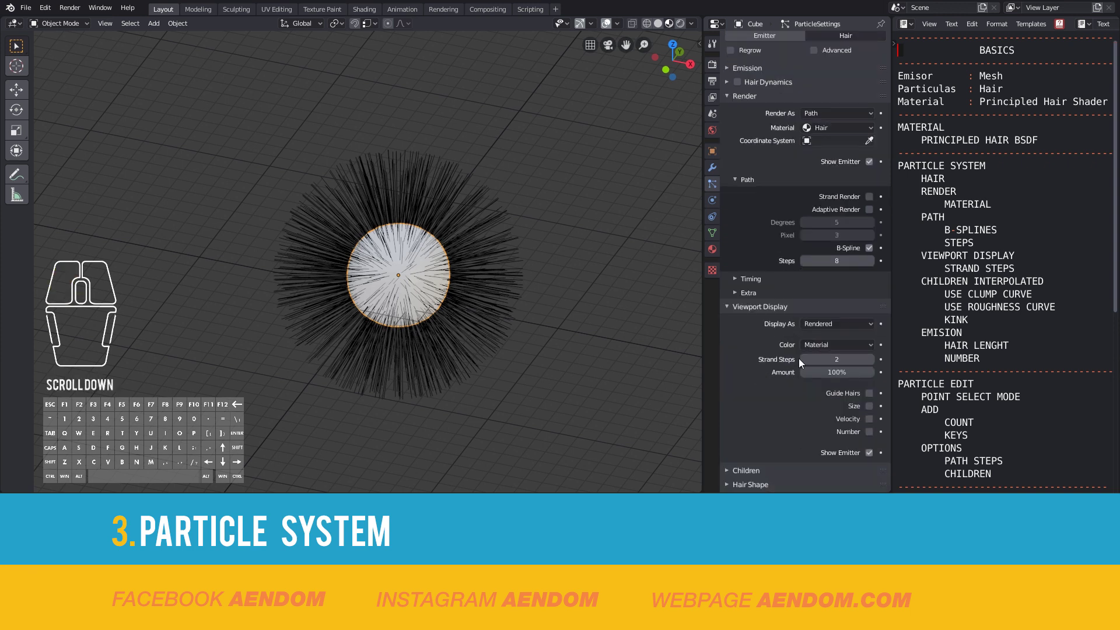
left_click(826, 360)
key("Return")
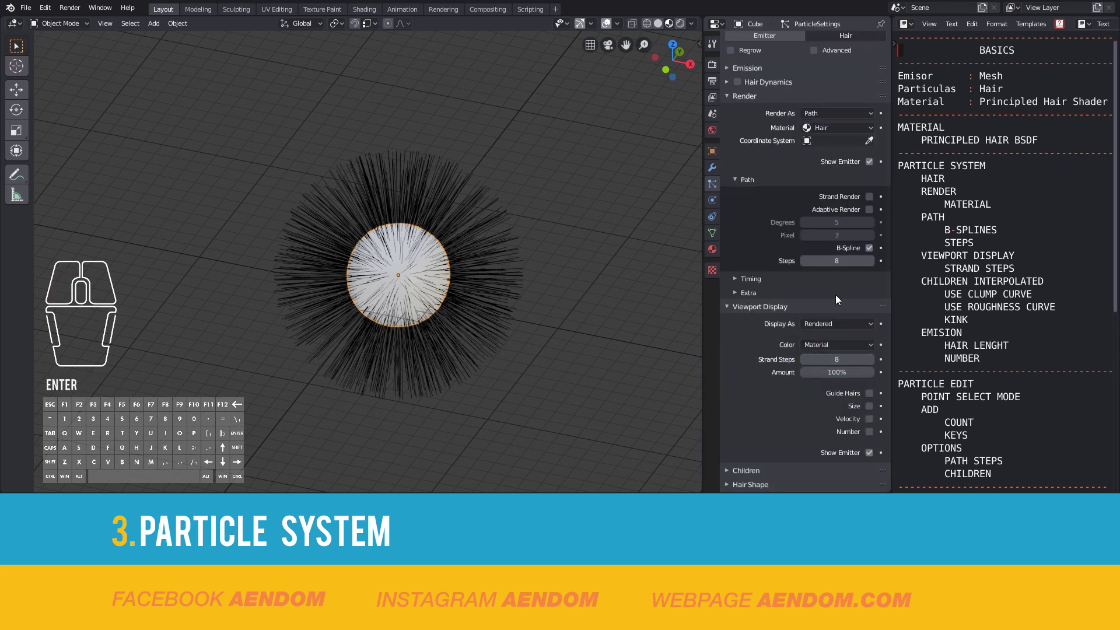
Step: Set the hair children to Interpolated
scroll(801, 316, "down", 3)
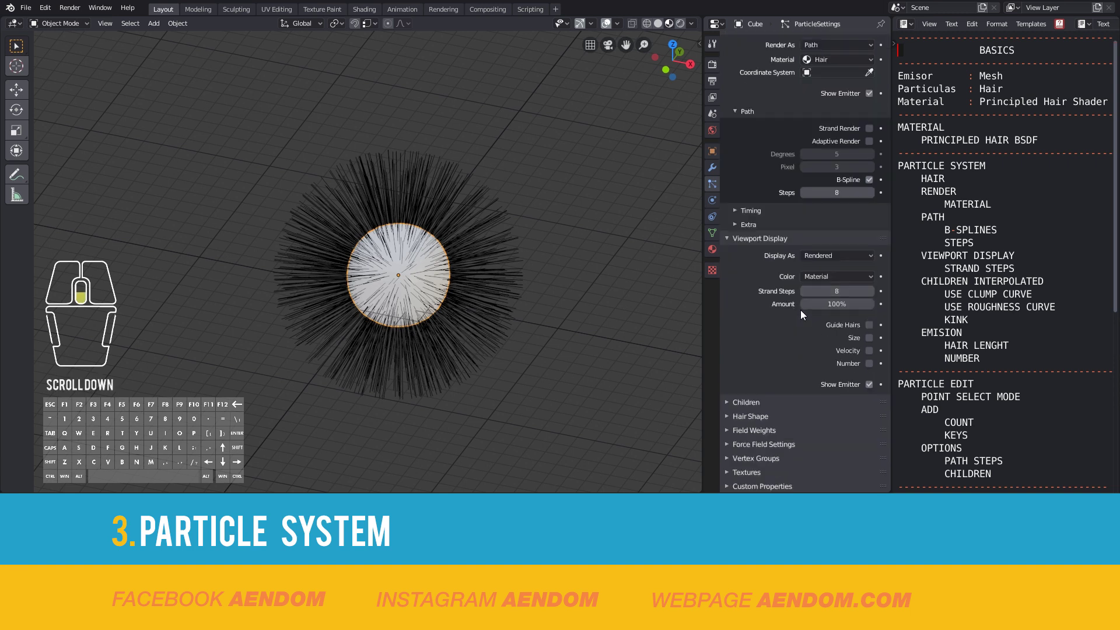
left_click(725, 401)
scroll(793, 353, "down", 1)
left_click(851, 396)
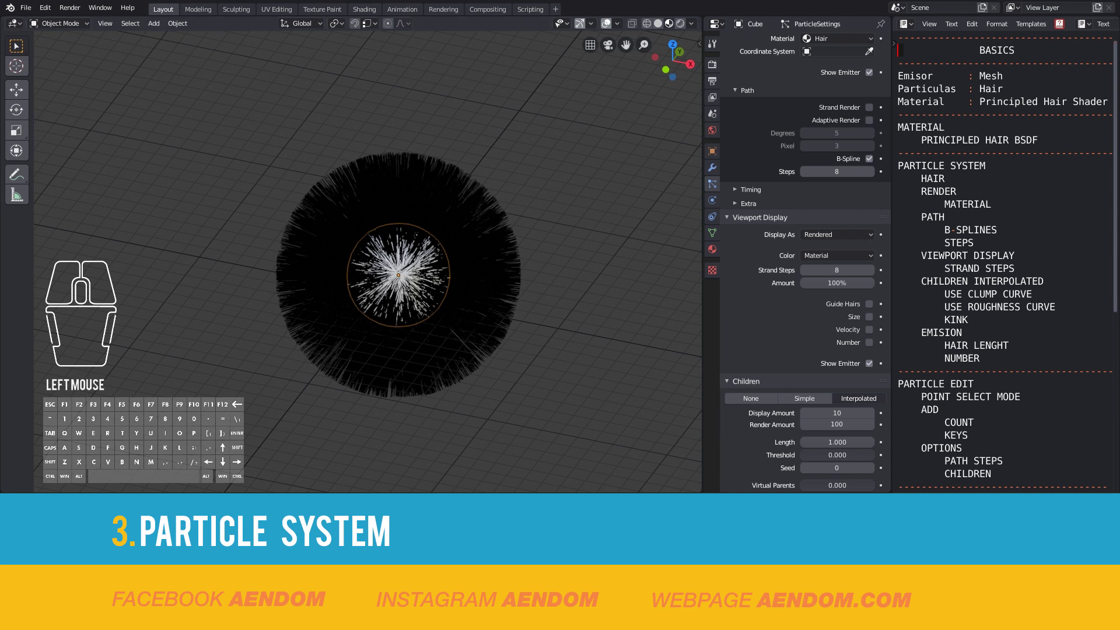
Step: Show the hair in solid shading, enable Use Clump Curve and lower its right endpoint
left_click(658, 23)
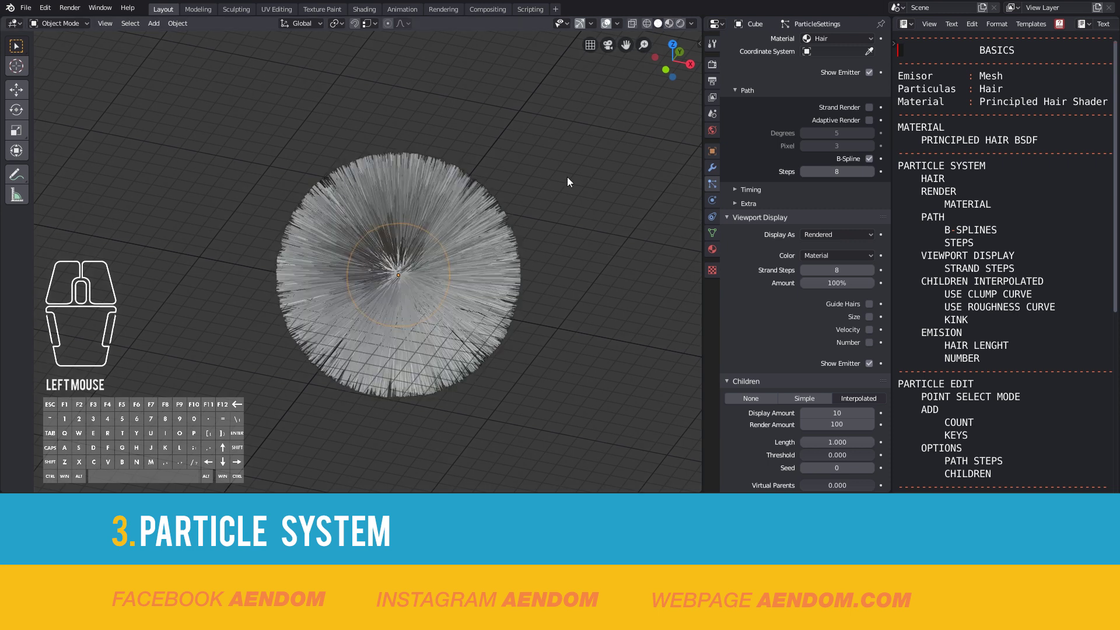
scroll(538, 307, "up", 3)
middle_click_drag(539, 305, 501, 280, "shift")
scroll(501, 280, "down", 1)
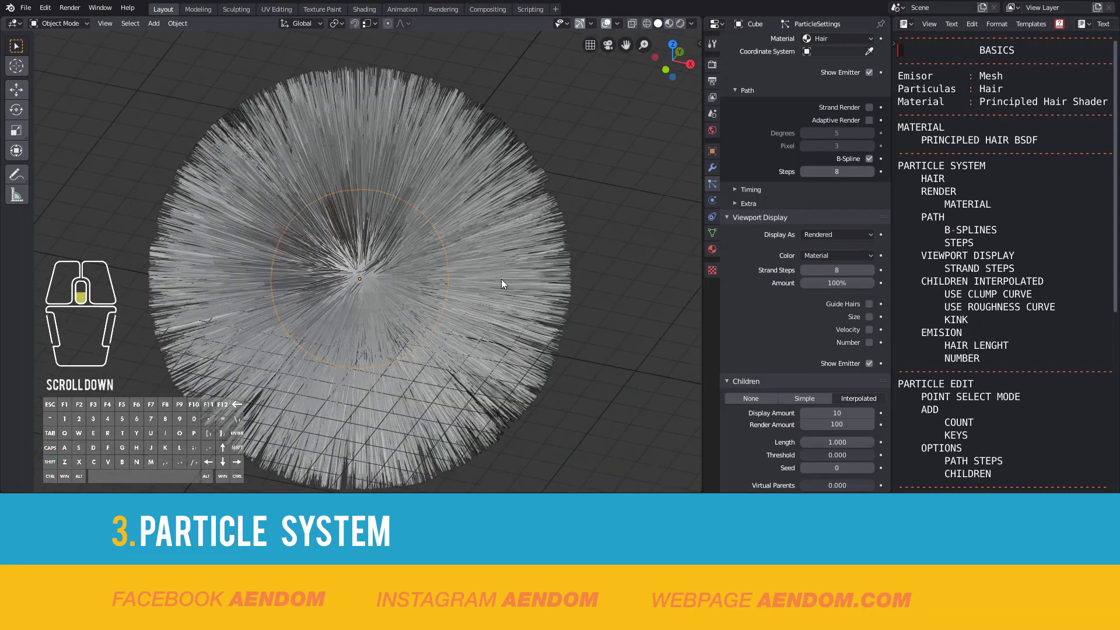
scroll(778, 372, "down", 5)
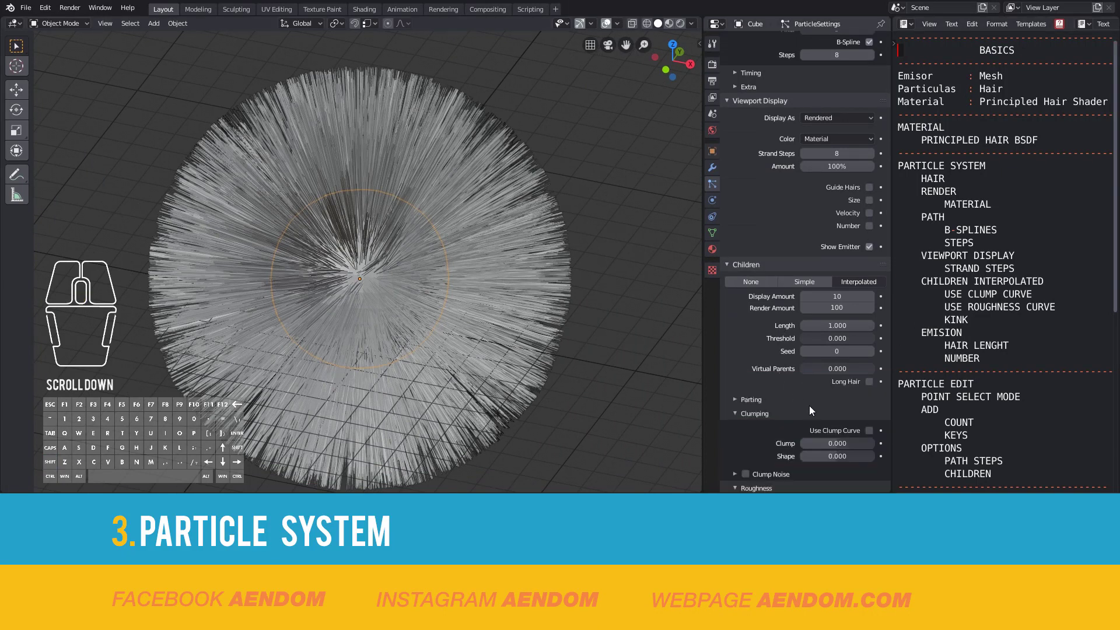
left_click(868, 431)
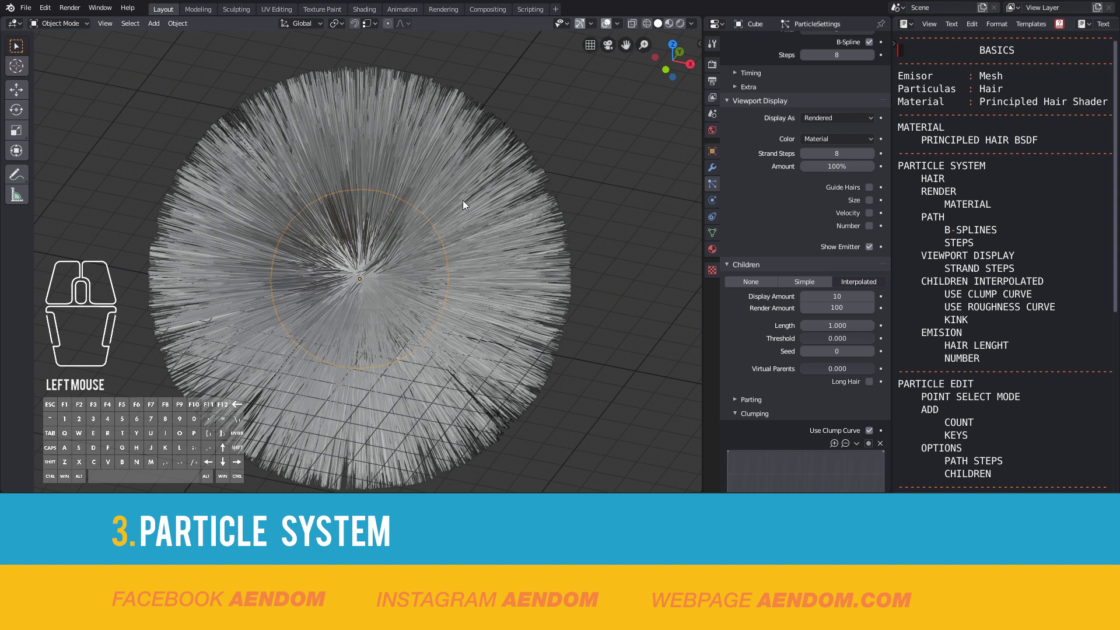
scroll(463, 200, "down", 1)
scroll(463, 200, "down", 2)
scroll(813, 374, "down", 7)
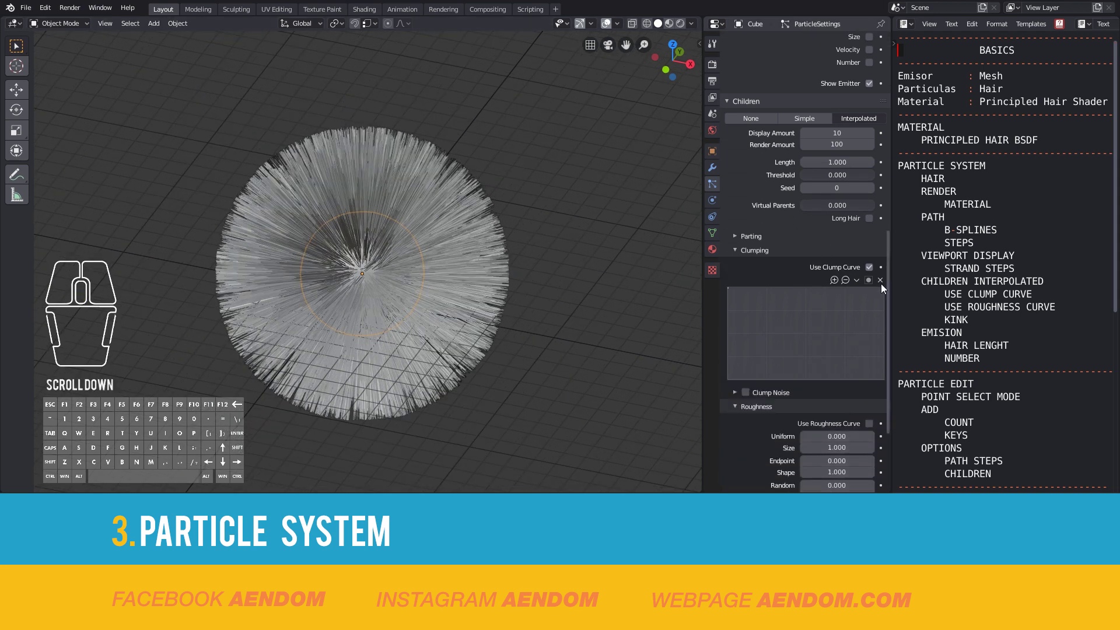
left_click_drag(884, 288, 883, 378)
Step: Bow the clump curve upward through a new midpoint at 0.554, 0.631
scroll(480, 165, "up", 3)
middle_click_drag(479, 166, 462, 198, "shift")
mouse_move(796, 318)
left_mouse_down()
mouse_move(809, 313)
mouse_move(766, 331)
mouse_move(769, 348)
mouse_move(814, 321)
left_mouse_up()
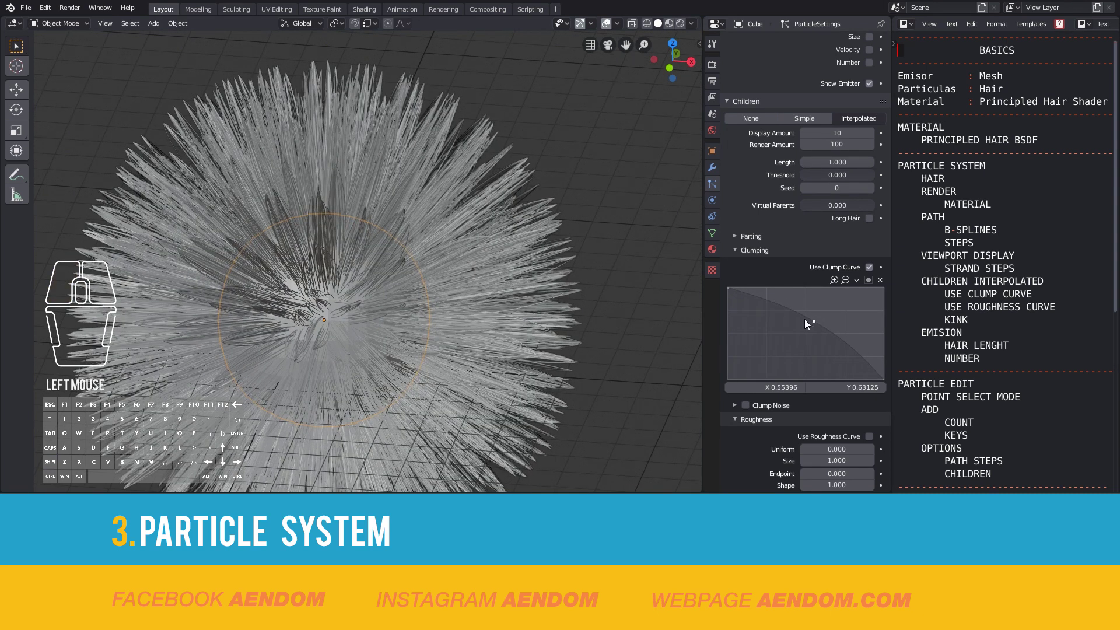
middle_click_drag(472, 302, 508, 232, "shift")
Step: Set the child hair Uniform roughness to 1 and inspect the frizz
scroll(802, 388, "down", 5)
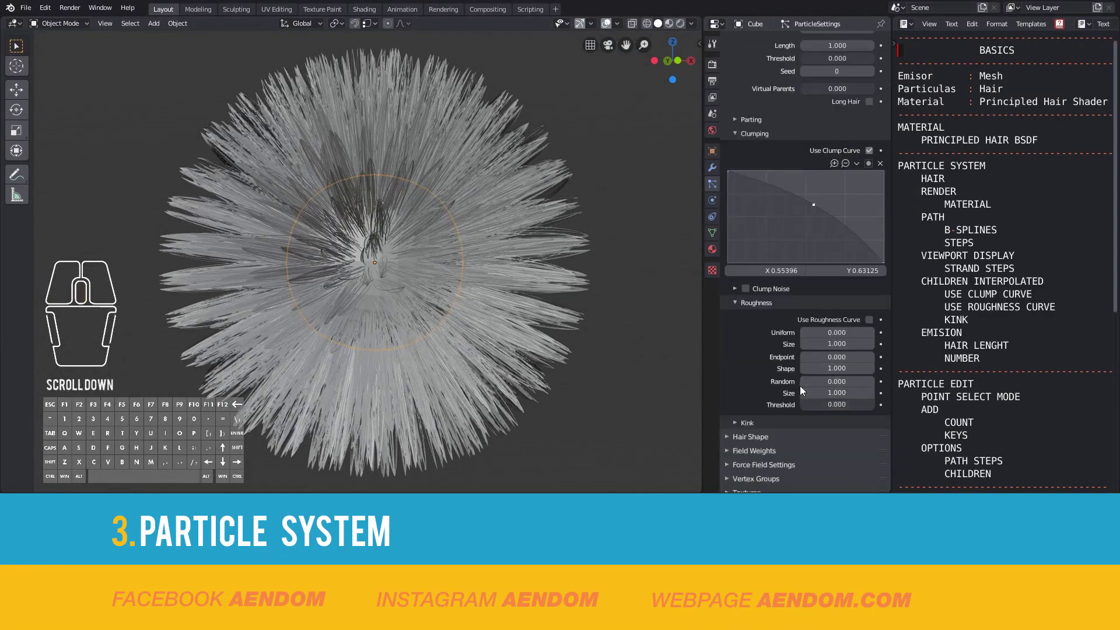
left_click(845, 334)
type("1")
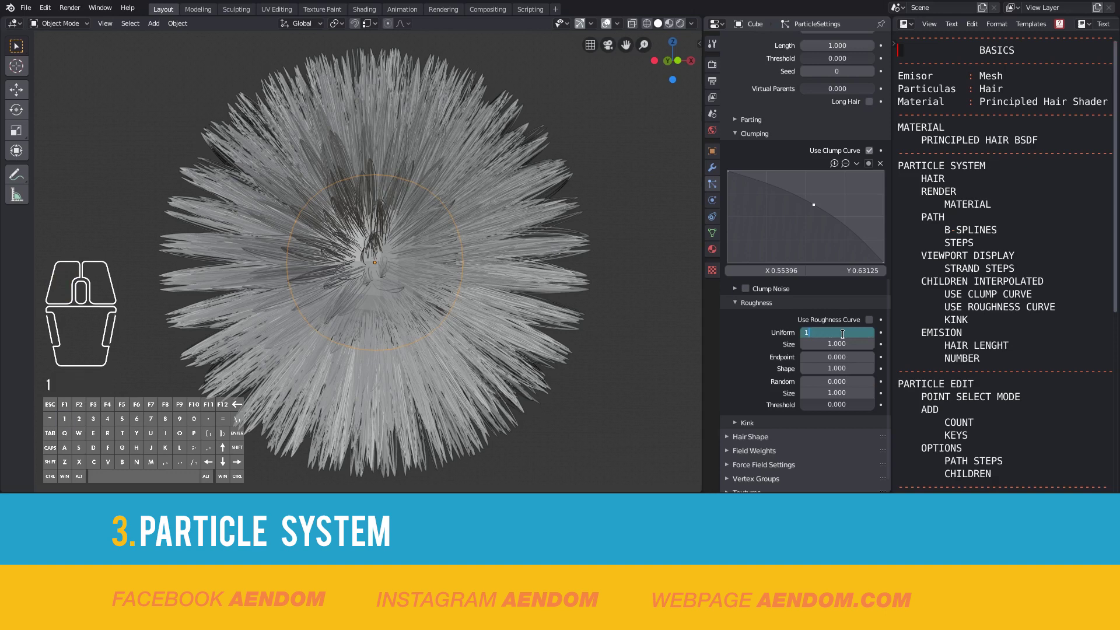
key("Return")
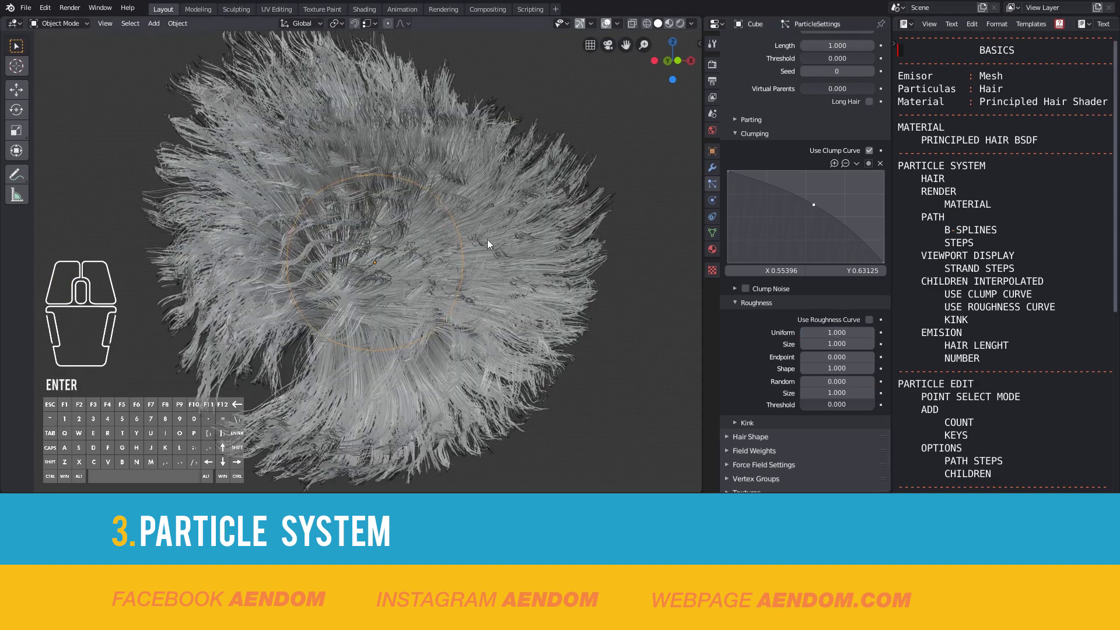
mouse_move(433, 259)
middle_mouse_down()
mouse_move(529, 231)
mouse_move(446, 260)
middle_mouse_up()
Step: Try Uniform roughness 0.1 and 0.3, settling on 0.5
left_click(829, 331)
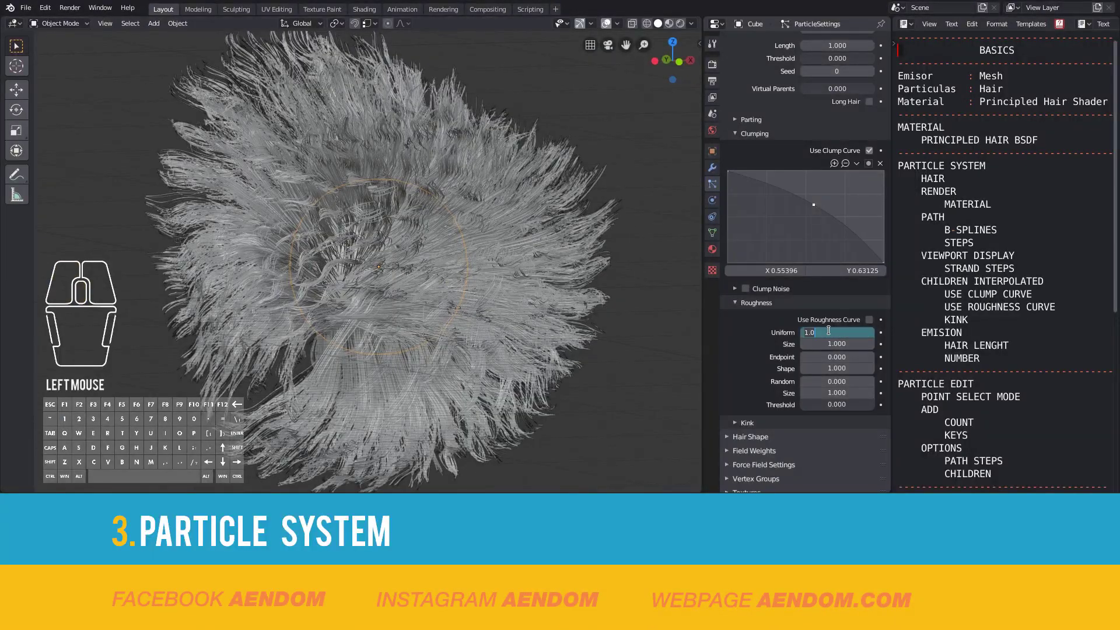
type("0.1")
key("Return")
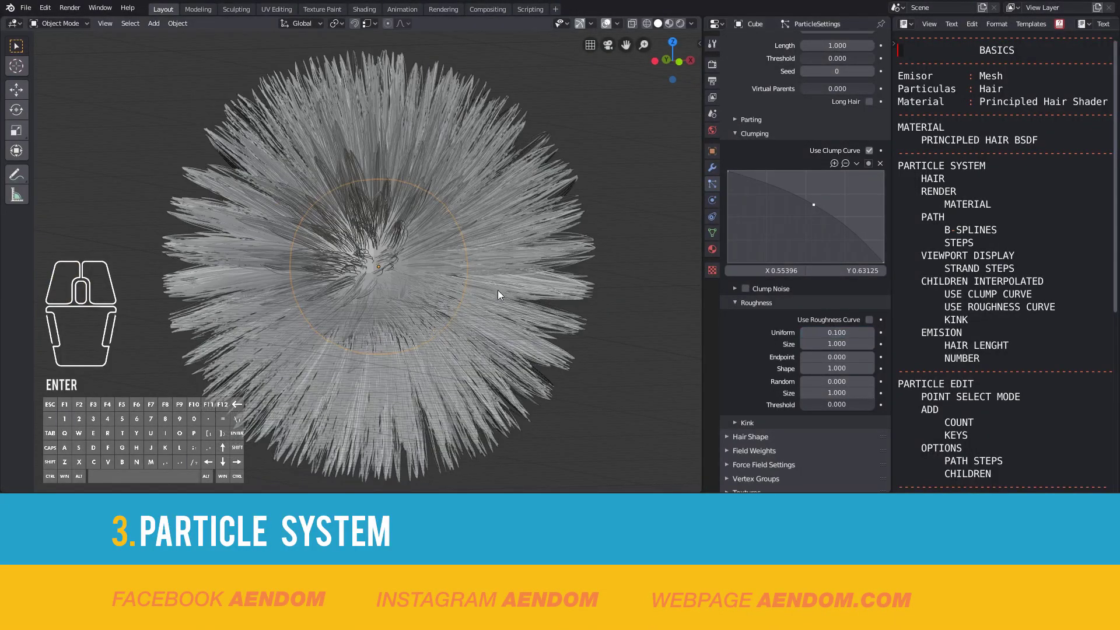
left_click(827, 332)
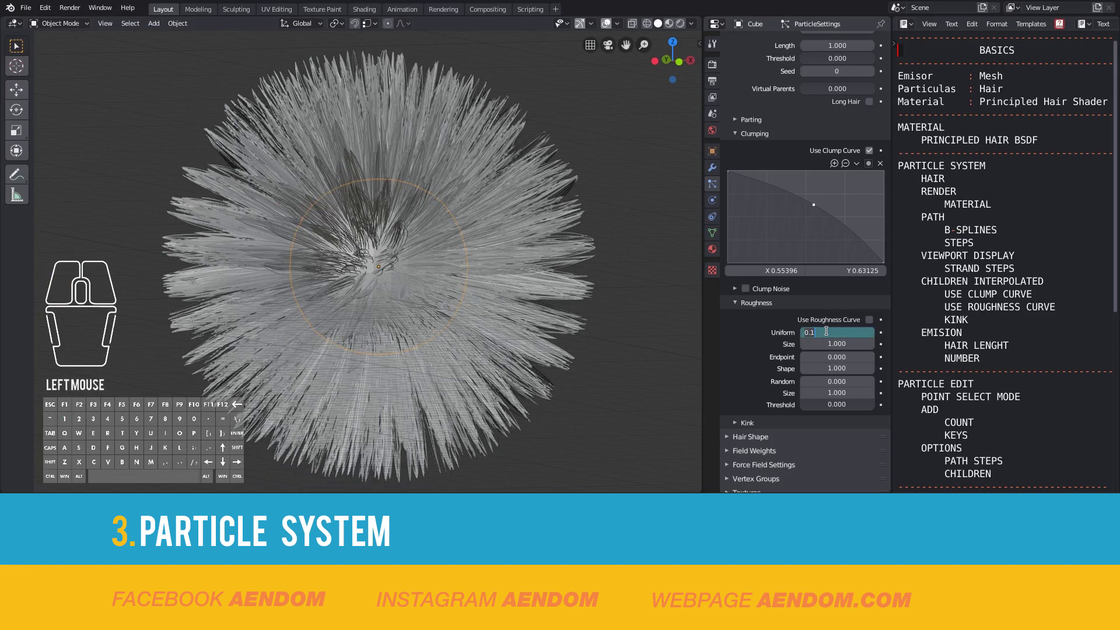
type("0.3")
key("Return")
left_click(828, 332)
type("0.5")
key("Return")
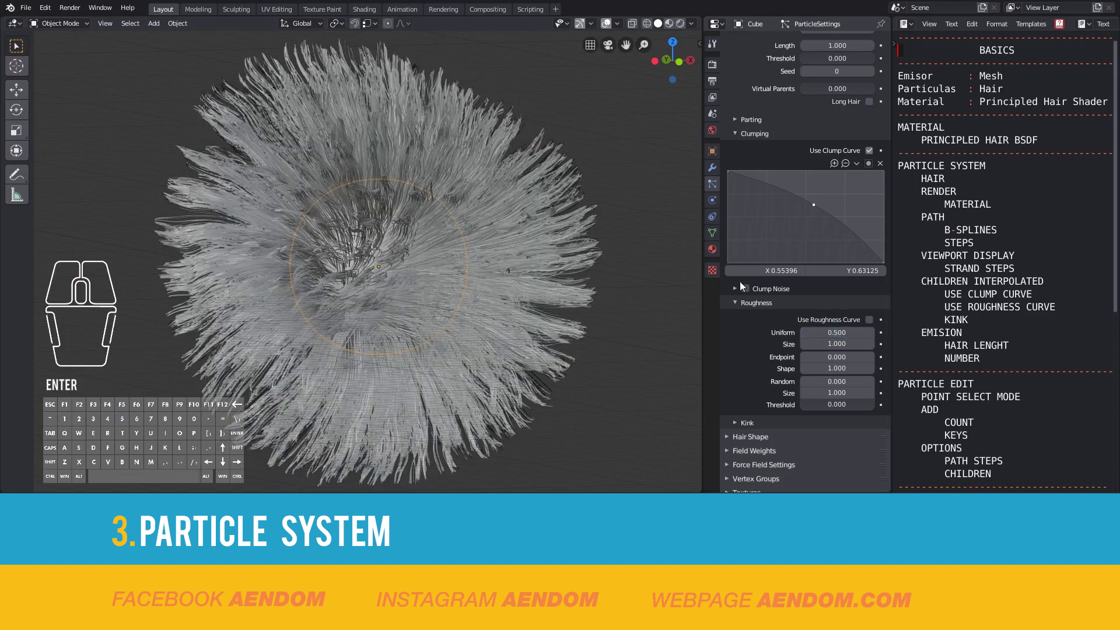
middle_click_drag(645, 284, 535, 259)
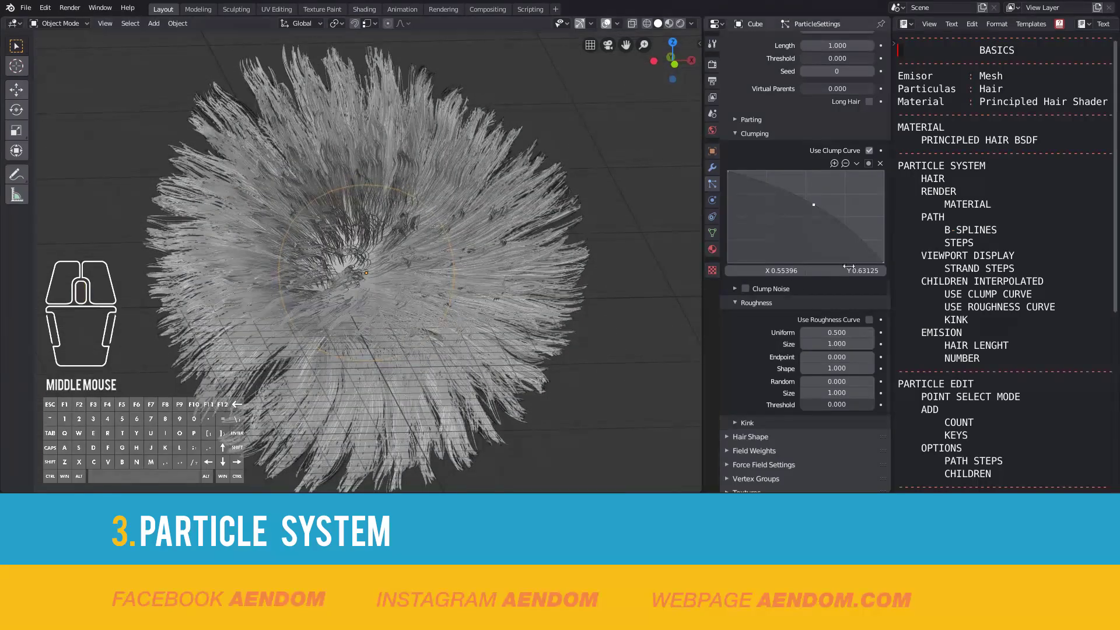
Step: Enable a roughness curve falling from full at the roots to zero, sagging through 0.410, 0.288
left_click(869, 320)
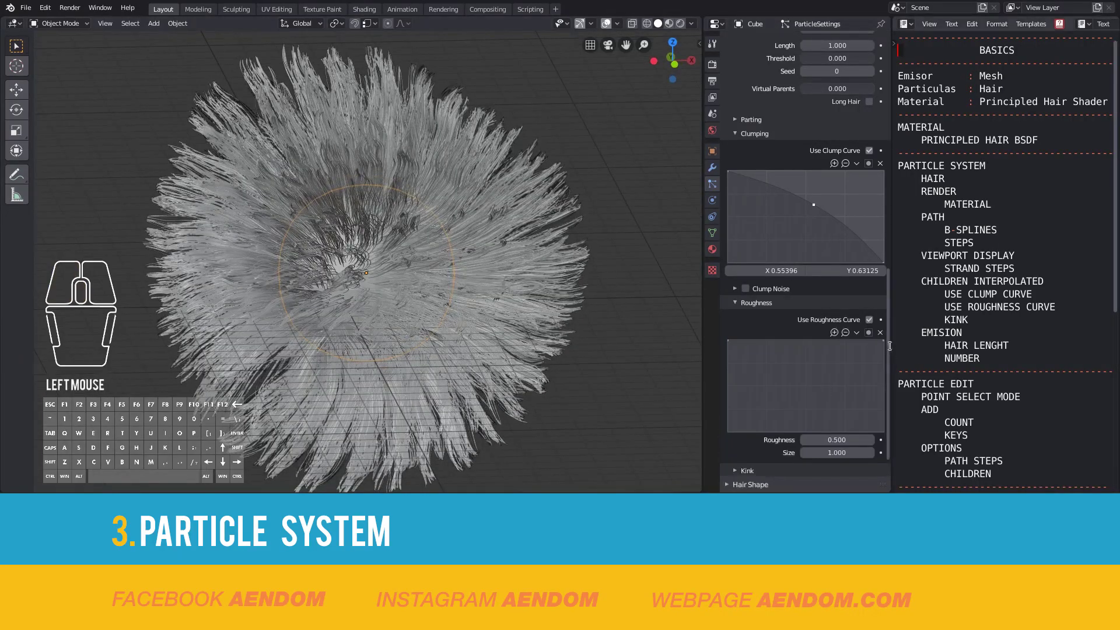
left_click(728, 338)
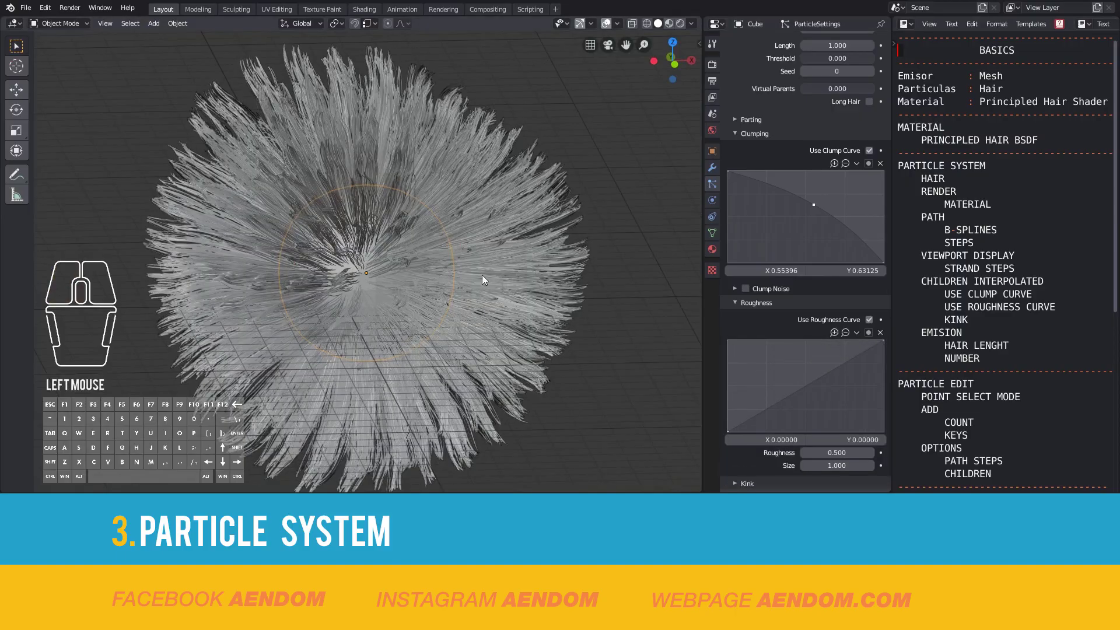
middle_click_drag(481, 280, 701, 327)
scroll(502, 265, "up", 3)
scroll(620, 353, "down", 2)
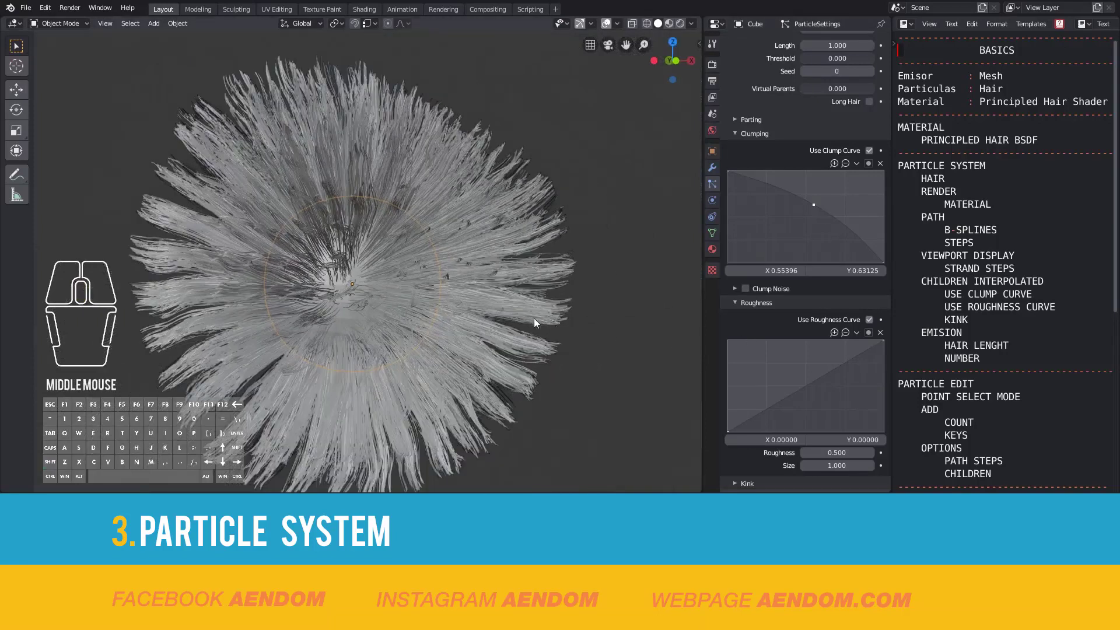
left_click_drag(728, 431, 729, 423)
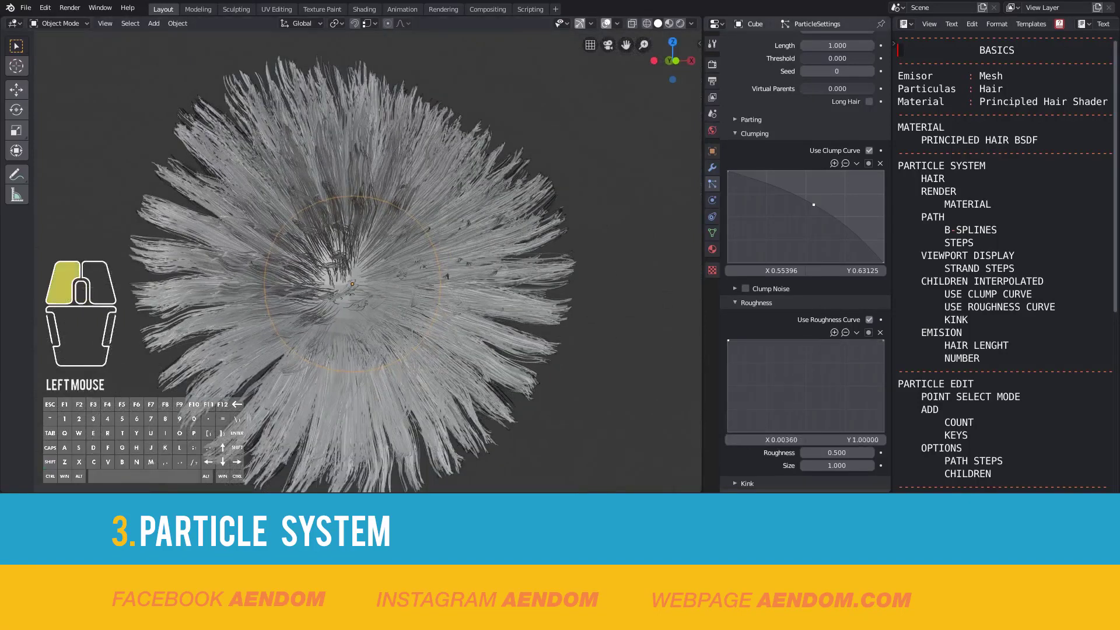
left_click_drag(728, 341, 727, 341)
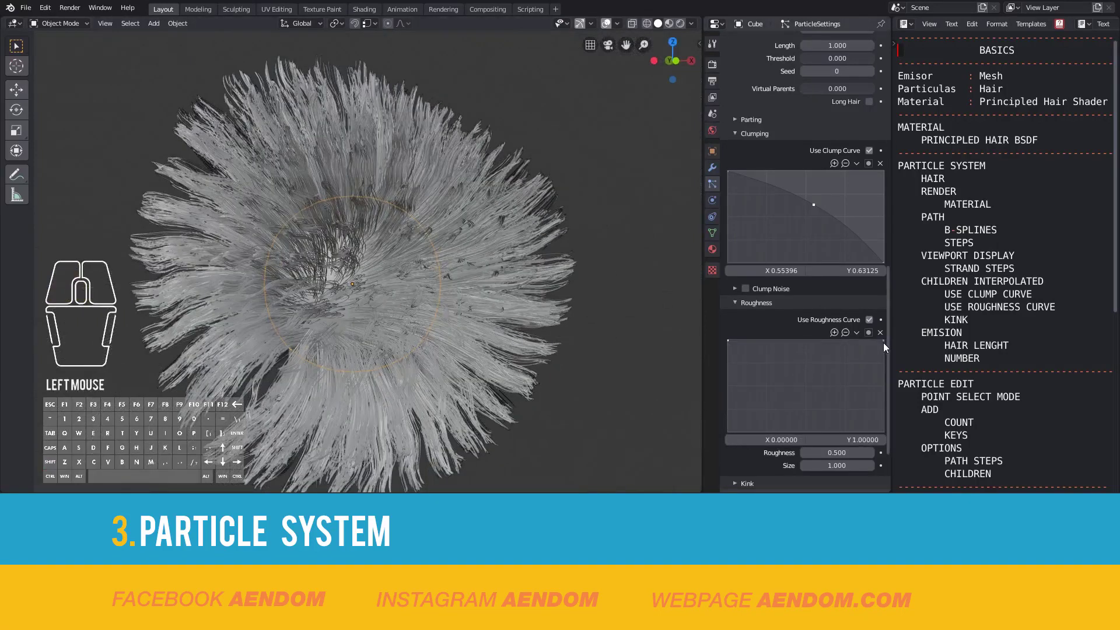
left_click_drag(883, 342, 883, 431)
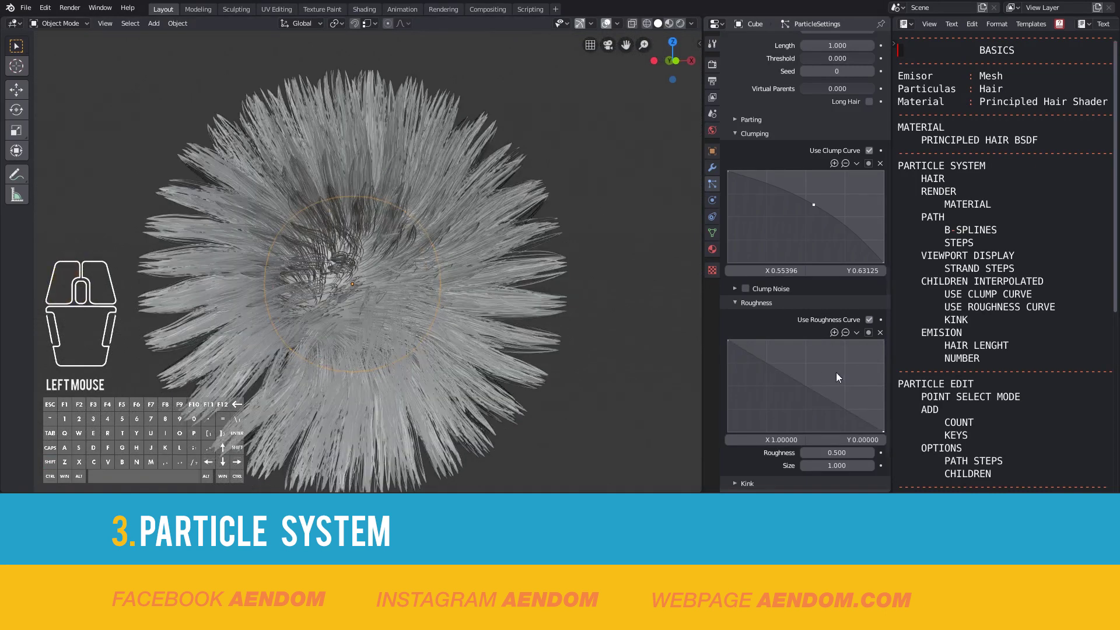
left_click_drag(800, 383, 791, 405)
mouse_move(495, 233)
middle_mouse_down()
mouse_move(531, 208)
mouse_move(497, 257)
mouse_move(510, 232)
middle_mouse_up()
scroll(513, 235, "down", 2)
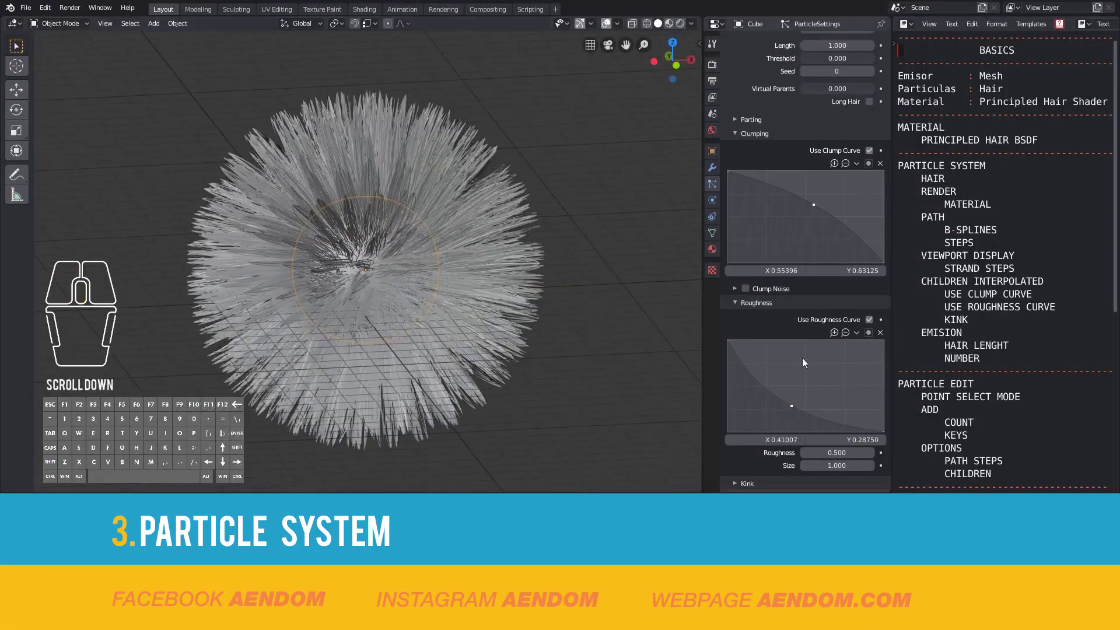
Step: Set the child hair Kink Type to Curl
scroll(764, 362, "down", 4)
left_click(734, 402)
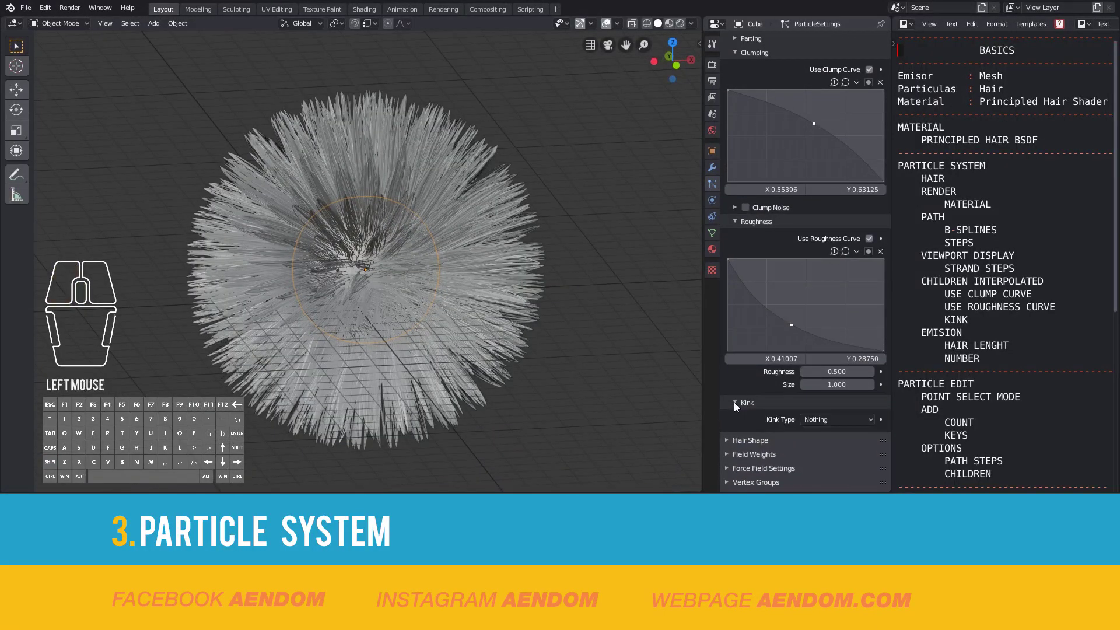
left_click(818, 418)
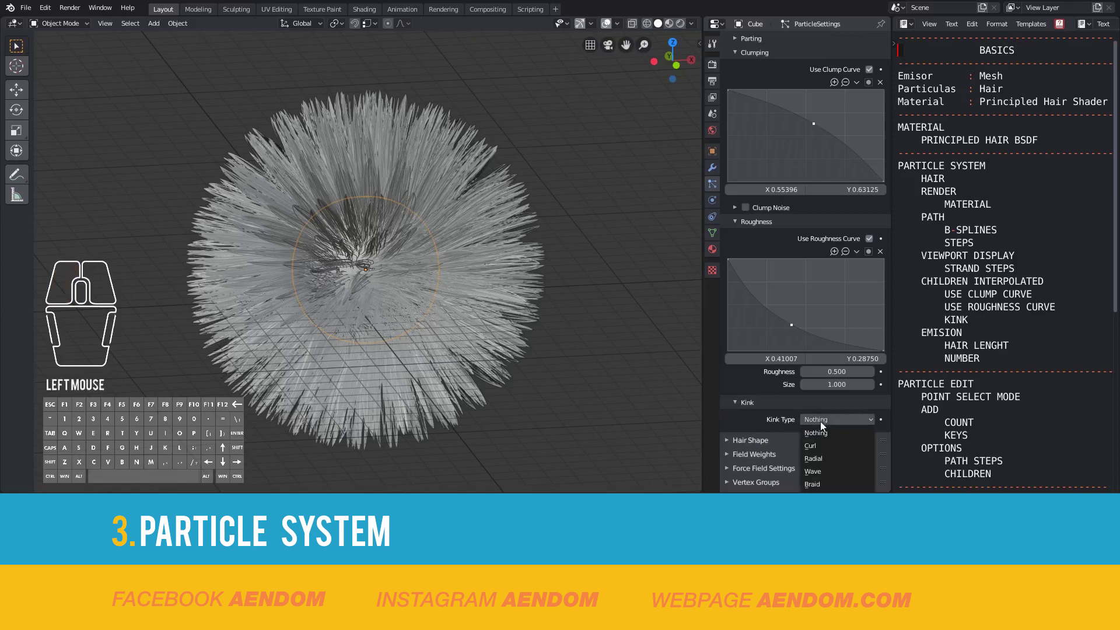
left_click(824, 447)
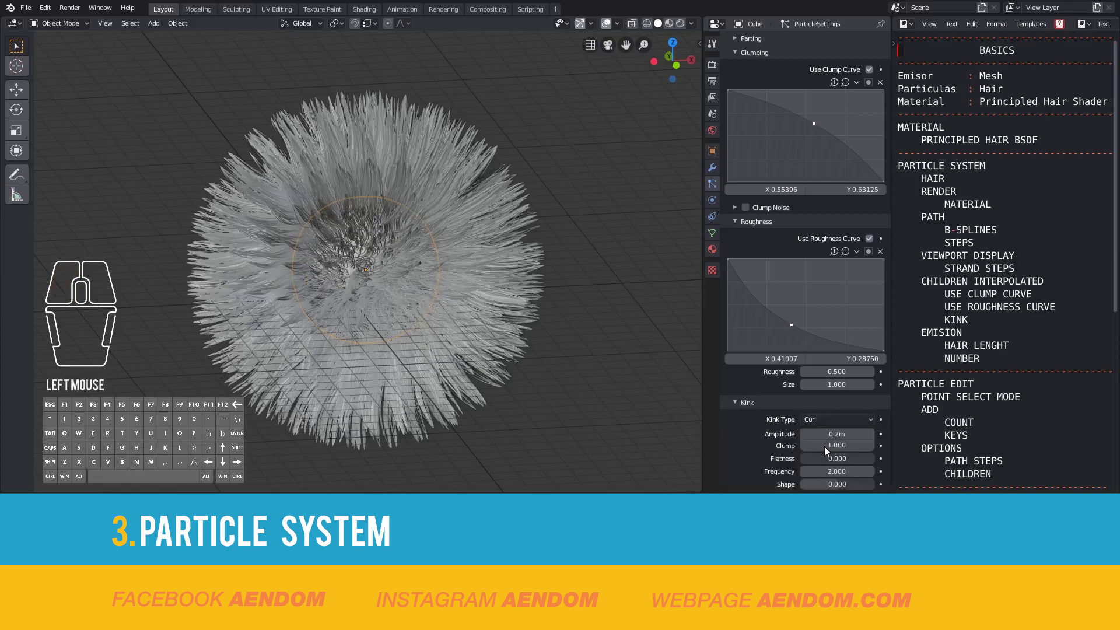
middle_click_drag(430, 272, 524, 214)
scroll(492, 230, "up", 1)
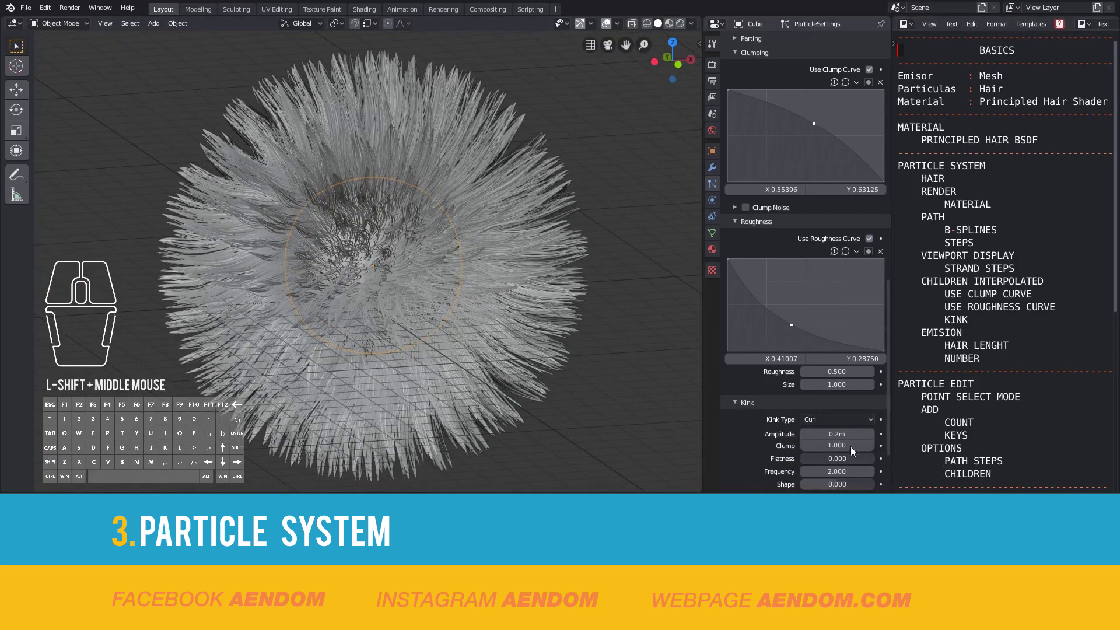
Step: Try curl amplitudes of 0.05 m and then 1 m
left_click(837, 434)
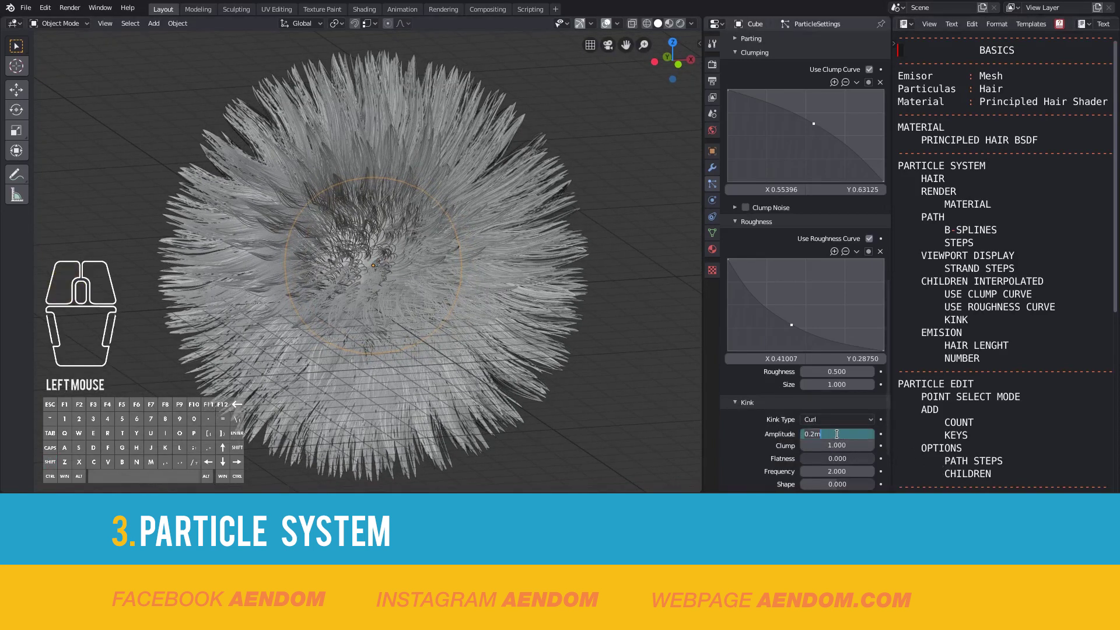
key("Right")
key("Return")
left_click(834, 431)
type("1")
key("Return")
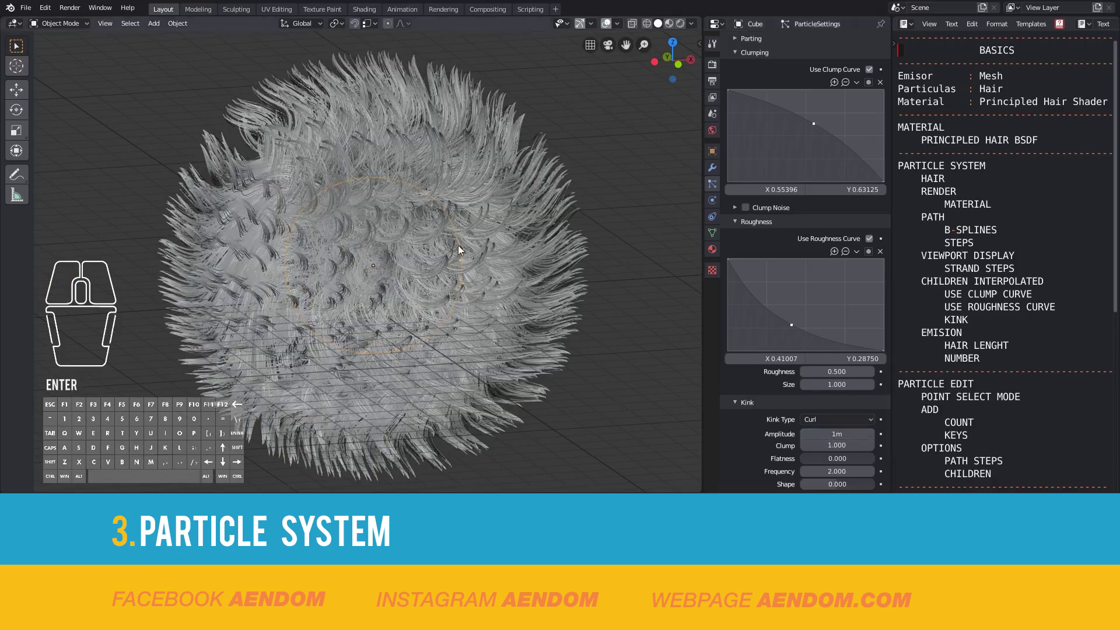
Step: Reduce the curl amplitude to about 0.36 m, then settle on 0.5 m
mouse_move(496, 232)
middle_mouse_down()
mouse_move(604, 229)
mouse_move(508, 245)
middle_mouse_up()
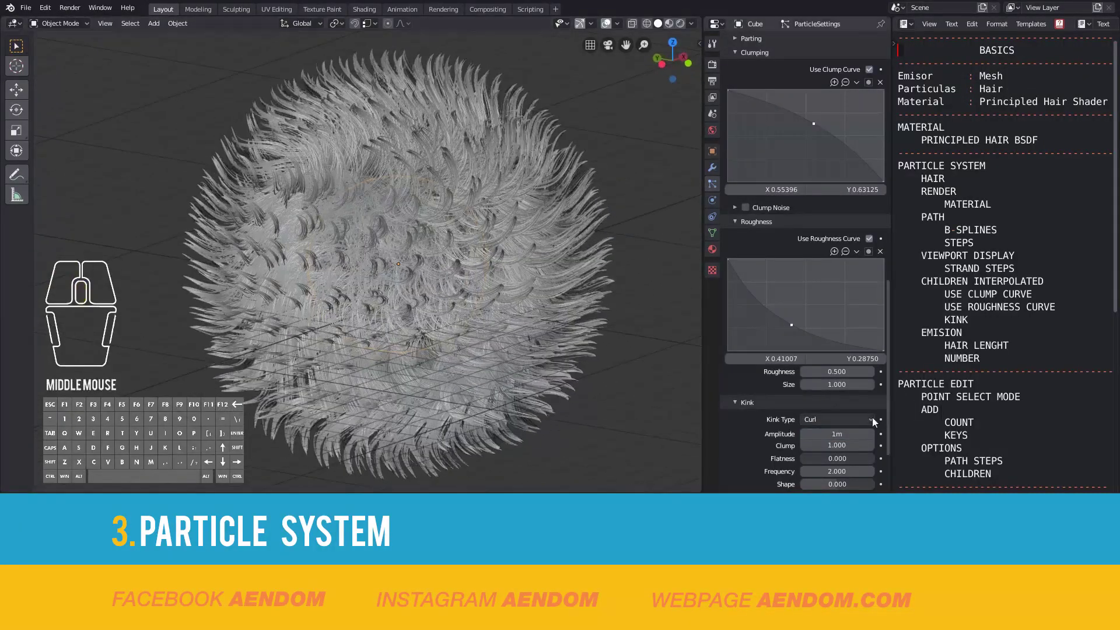
mouse_move(854, 433)
left_mouse_down()
mouse_move(828, 433)
mouse_move(852, 430)
left_mouse_up()
left_click(851, 433)
type(".5")
key("Return")
middle_click_drag(491, 261, 456, 262)
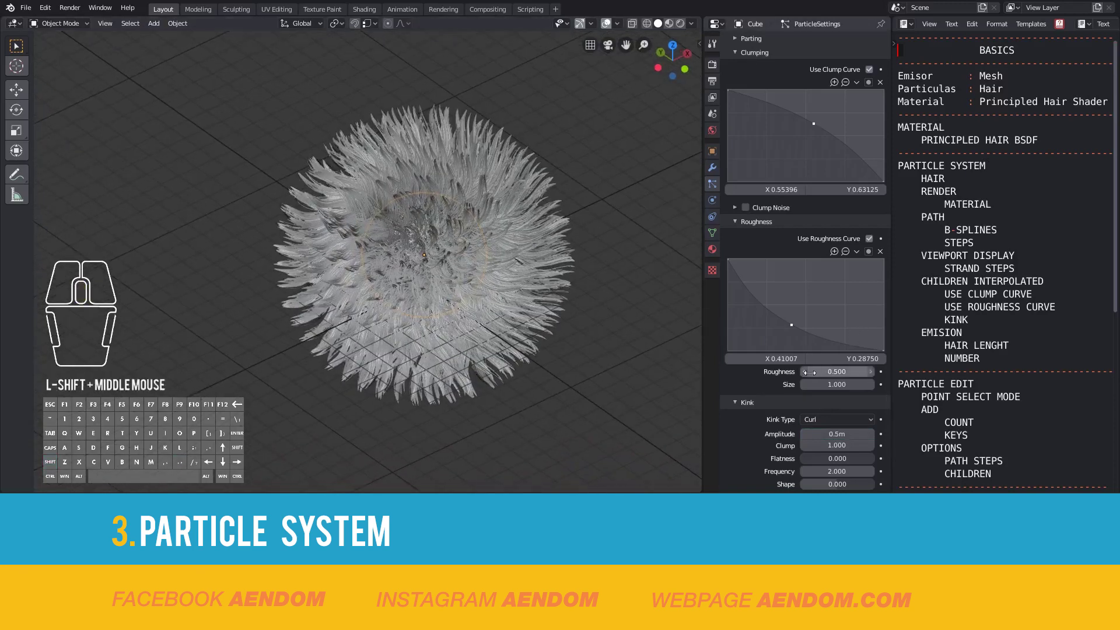
Step: Set the emission Hair Length to 10
scroll(810, 372, "up", 15)
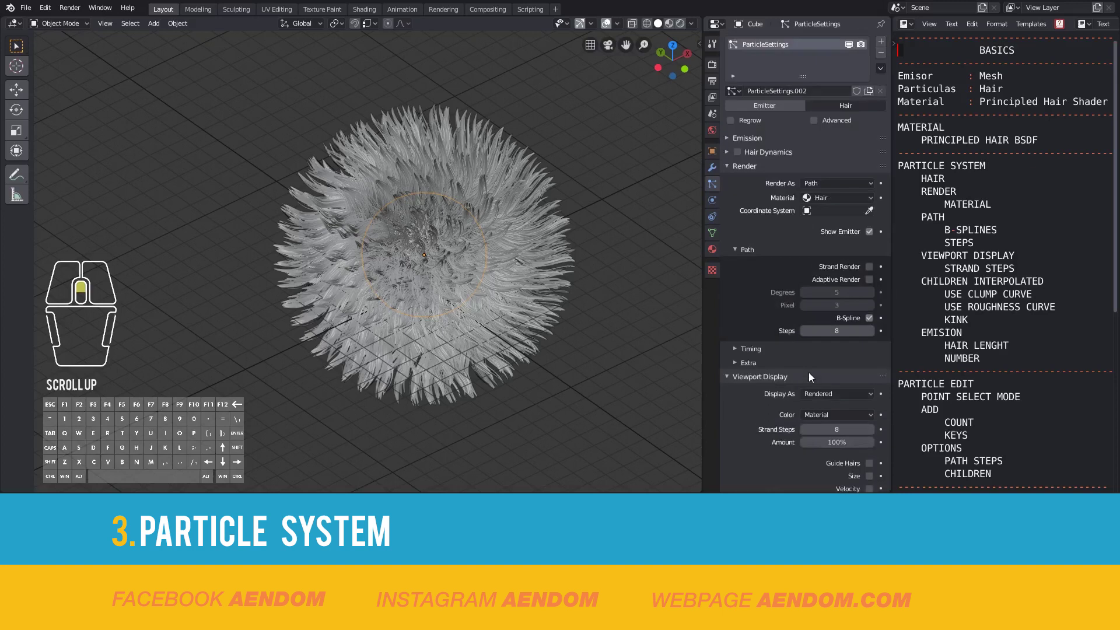
left_click(726, 138)
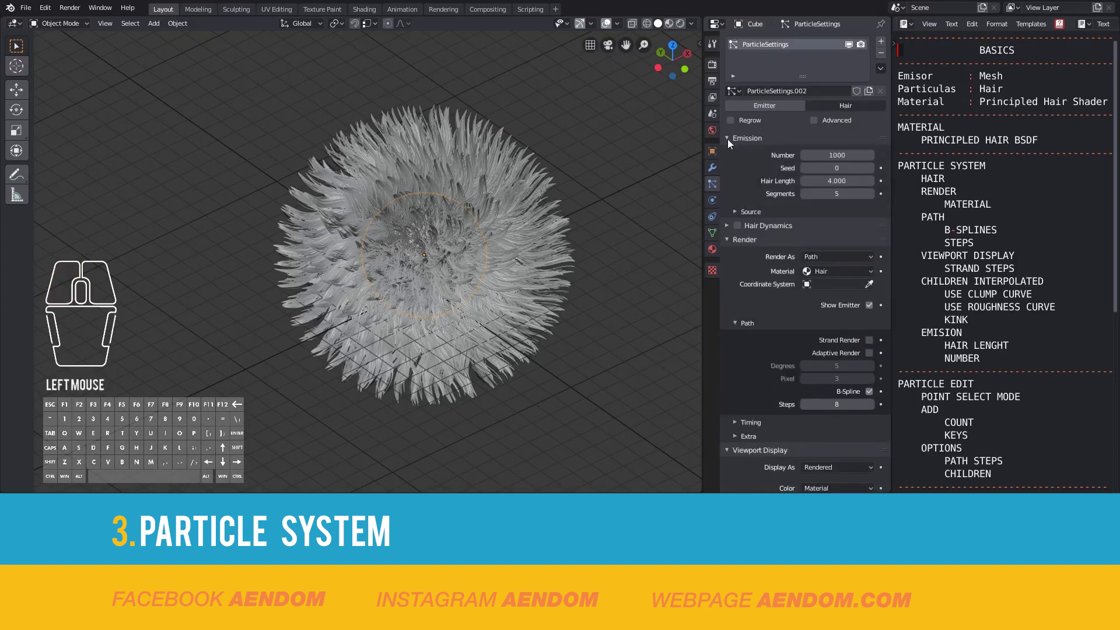
left_click(837, 180)
type("10")
key("Return")
scroll(436, 275, "down", 2)
middle_click_drag(436, 274, 444, 251)
Step: Shorten the Hair Length to 1, then settle on 5
left_click(820, 182)
type("1")
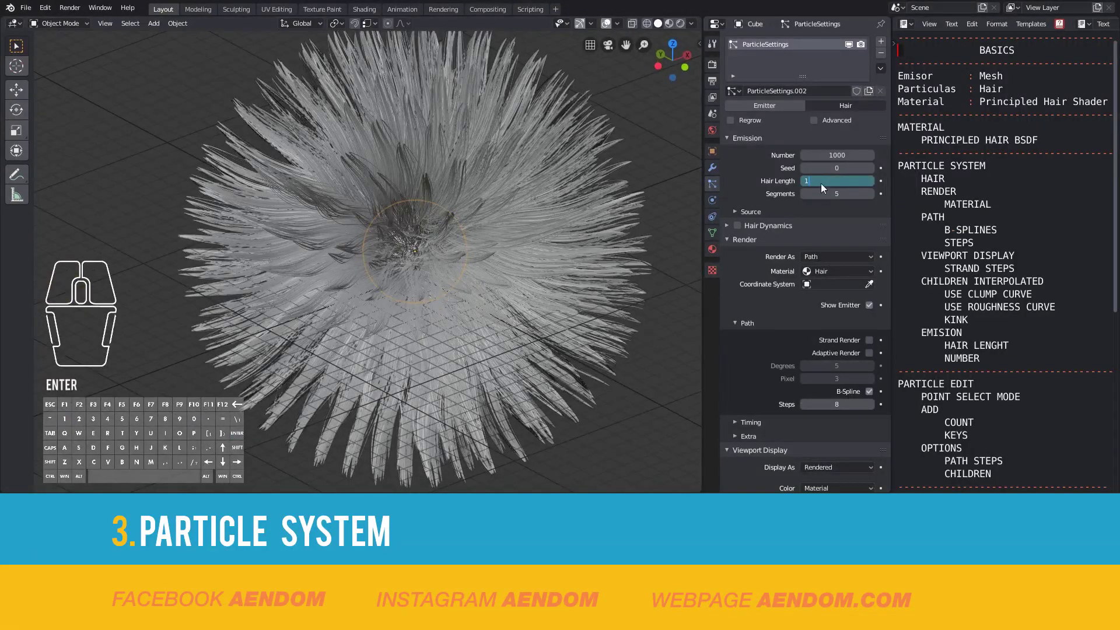
key("Return")
scroll(446, 260, "up", 3)
middle_click_drag(446, 260, 475, 257, "shift")
left_click(840, 182)
type("5")
key("Return")
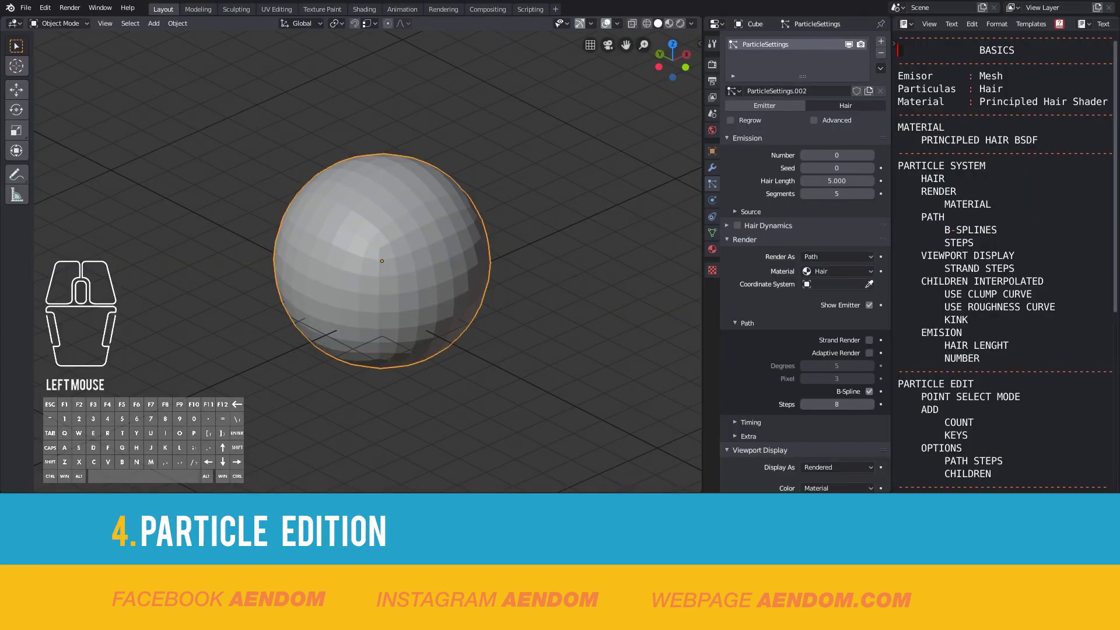
Step: Switch to Particle Edit mode and pick the Add brush
left_click(62, 24)
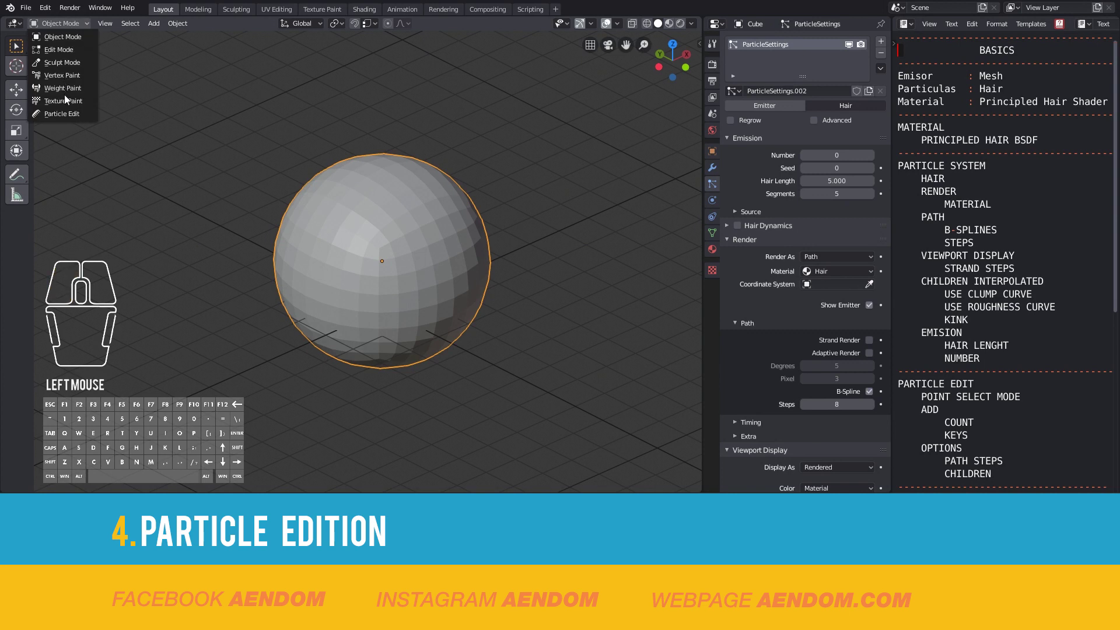
left_click(64, 114)
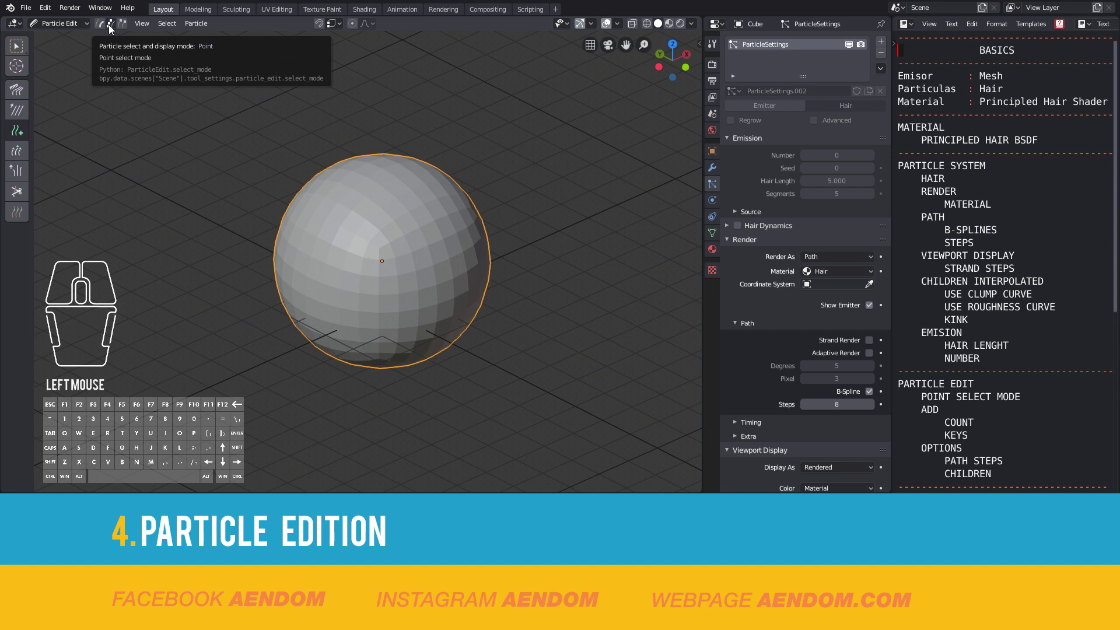
left_click(17, 130)
left_click(711, 46)
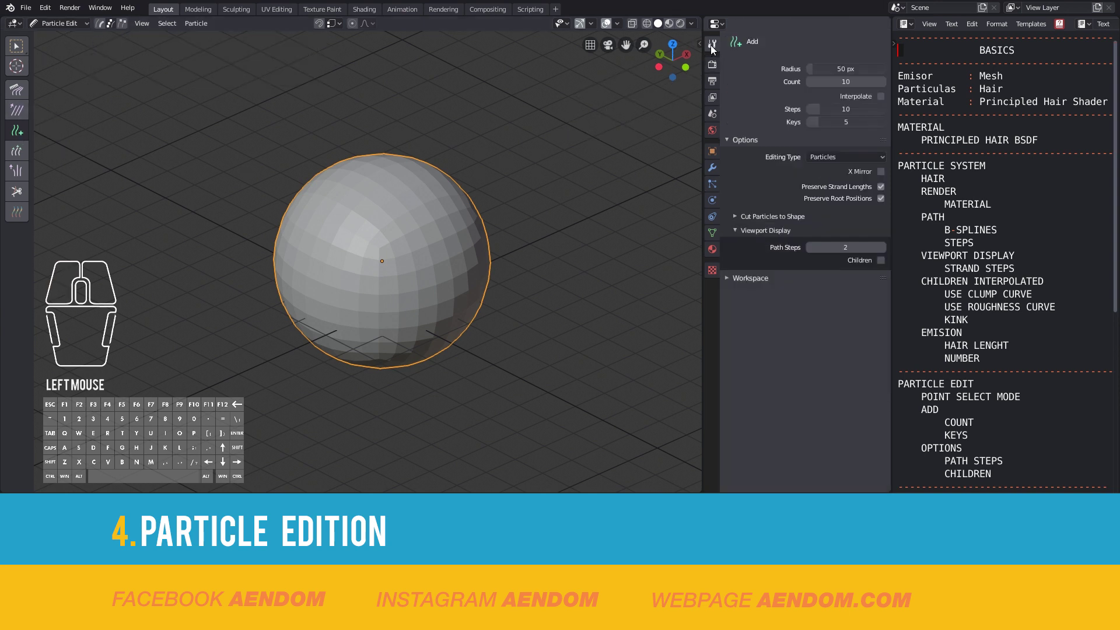
Step: Set the Add brush to 1 strand per stroke with 4 keys
left_click(850, 83)
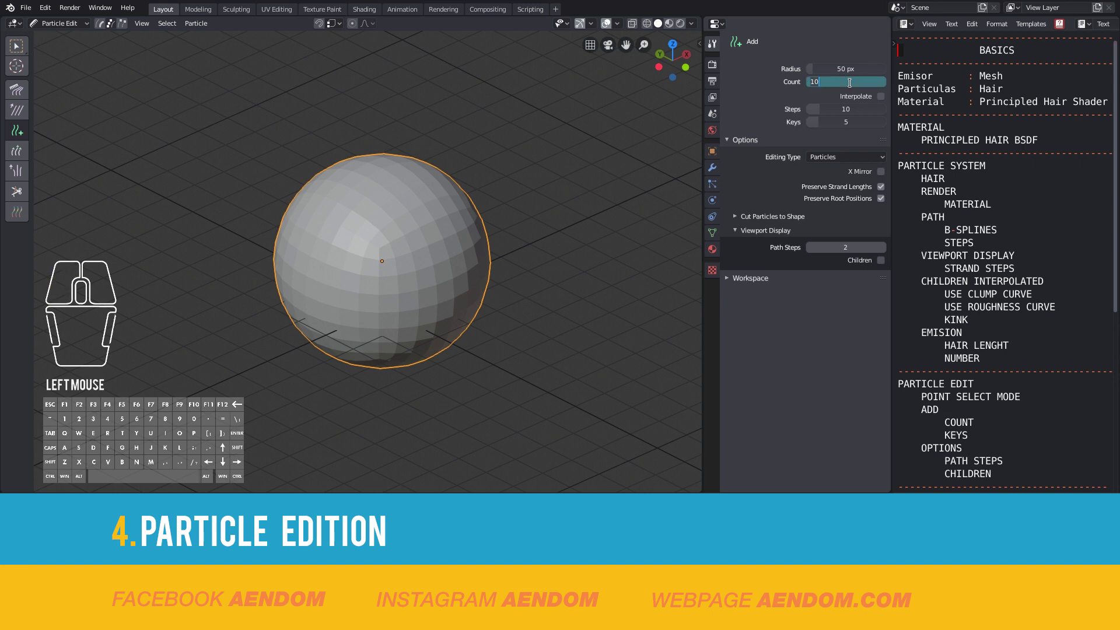
type("1")
key("Return")
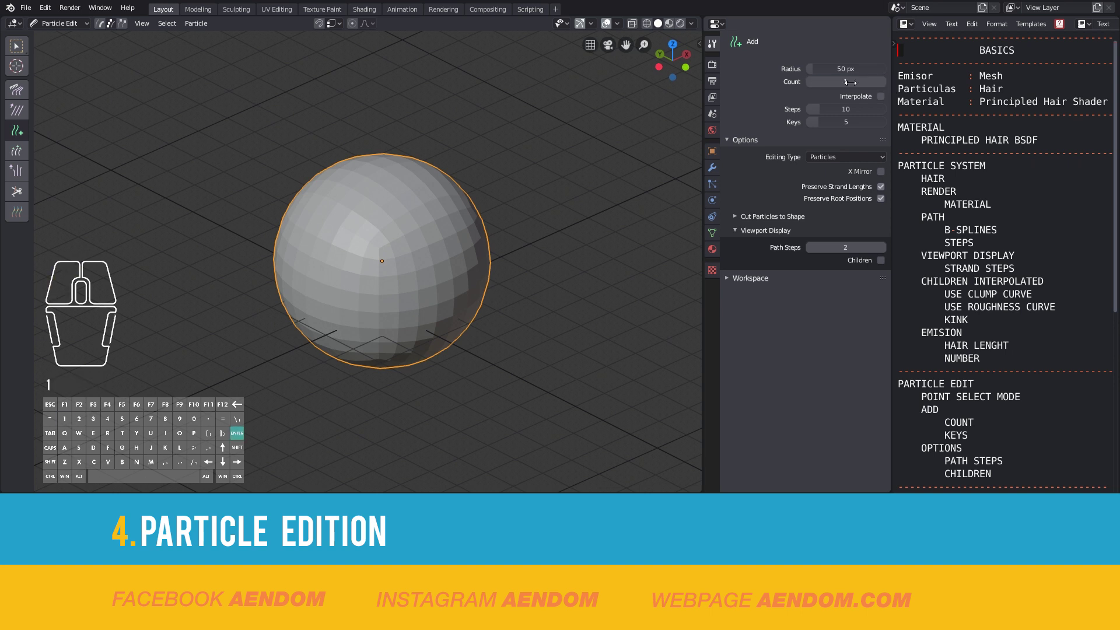
left_click(847, 122)
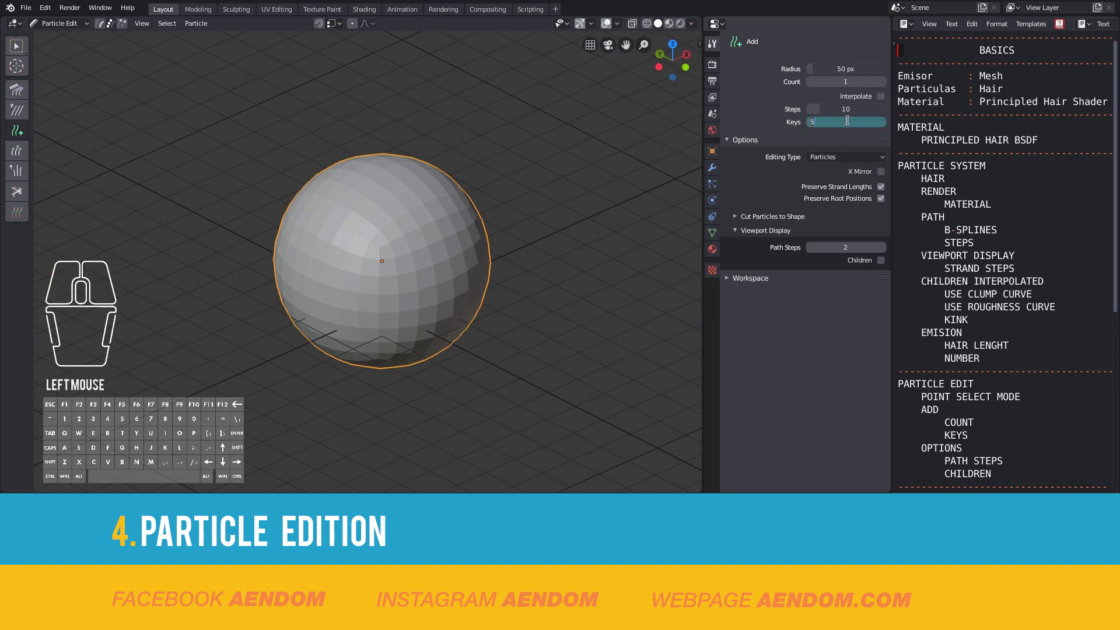
type("4")
key("Return")
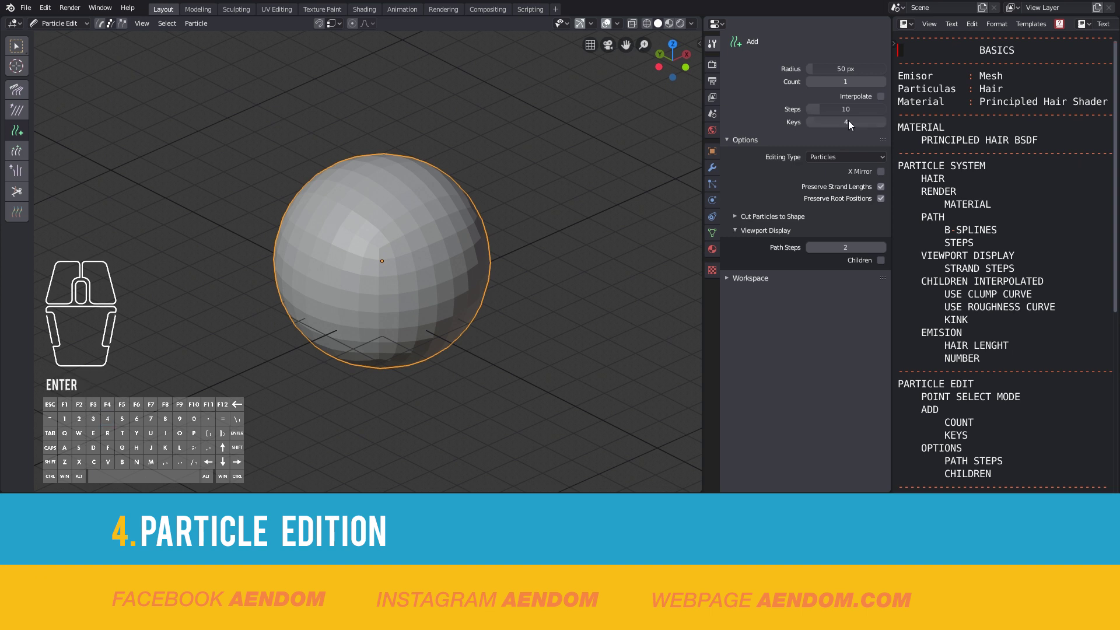
Step: Show children while editing with 8 path steps
left_click(880, 261)
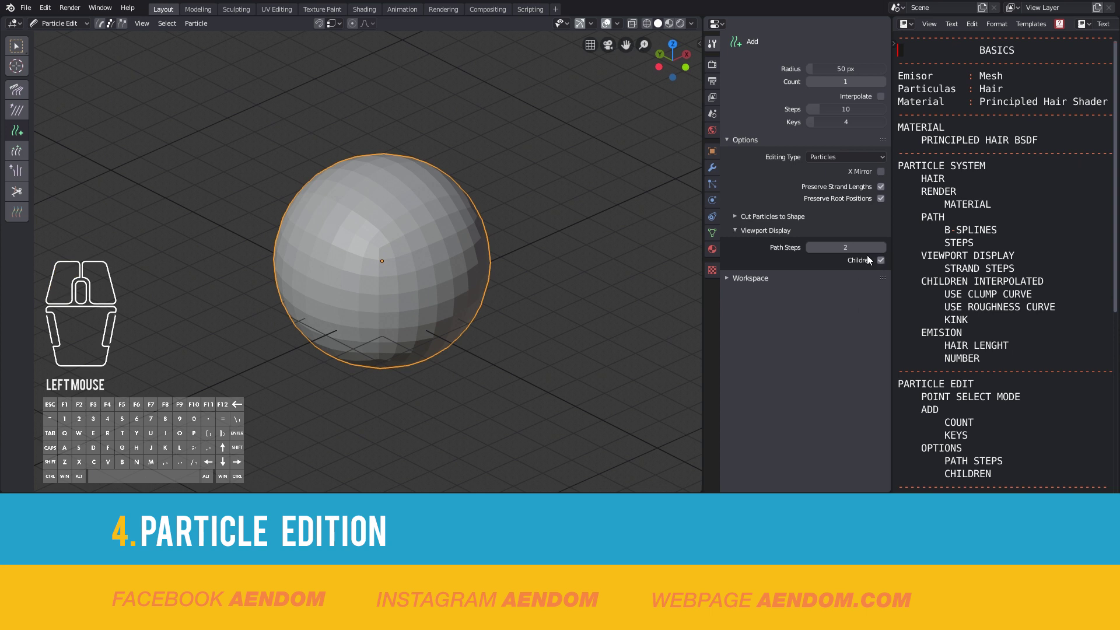
left_click(842, 247)
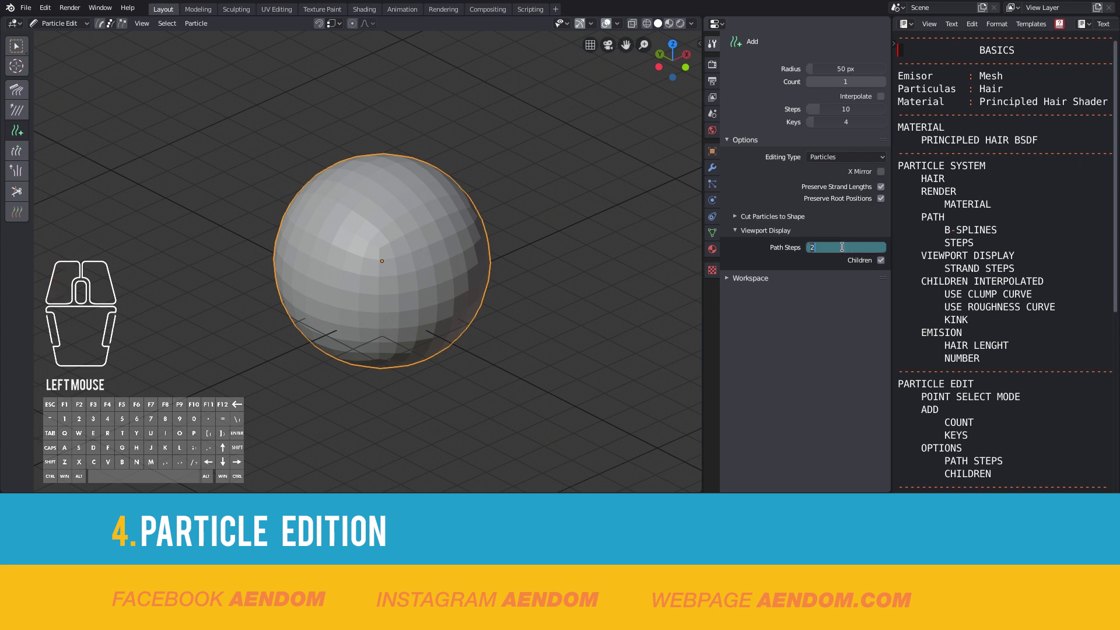
type("8")
key("Return")
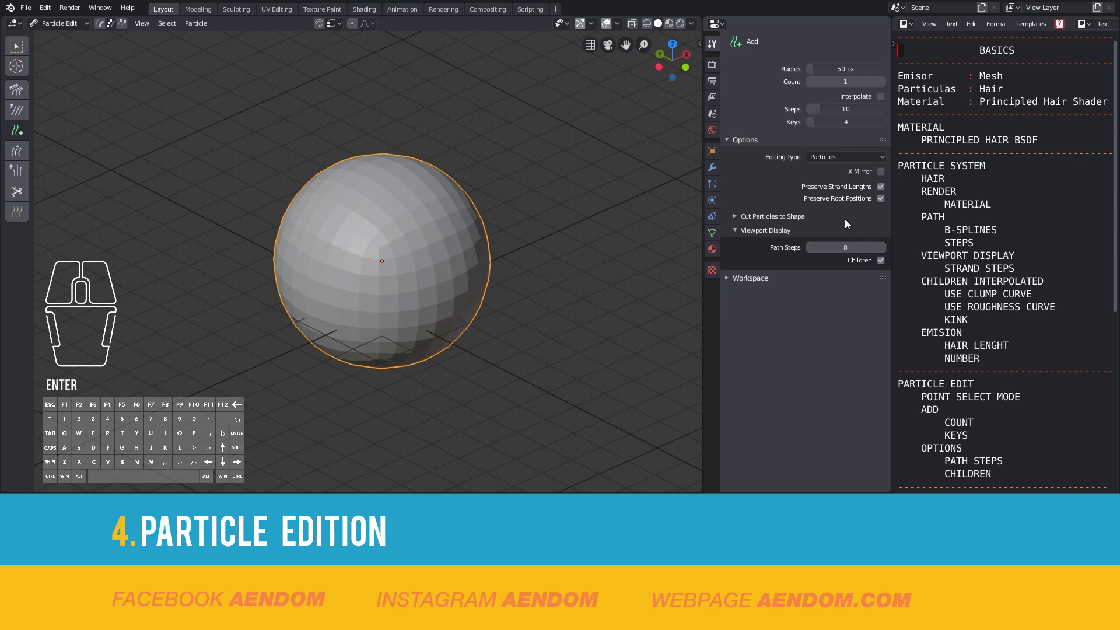
mouse_move(428, 228)
middle_mouse_down()
mouse_move(415, 225)
mouse_move(439, 284)
mouse_move(424, 293)
mouse_move(423, 233)
mouse_move(439, 294)
middle_mouse_up()
Step: Add a hair strand on top of the sphere and set children display amount to 100
left_click(396, 276)
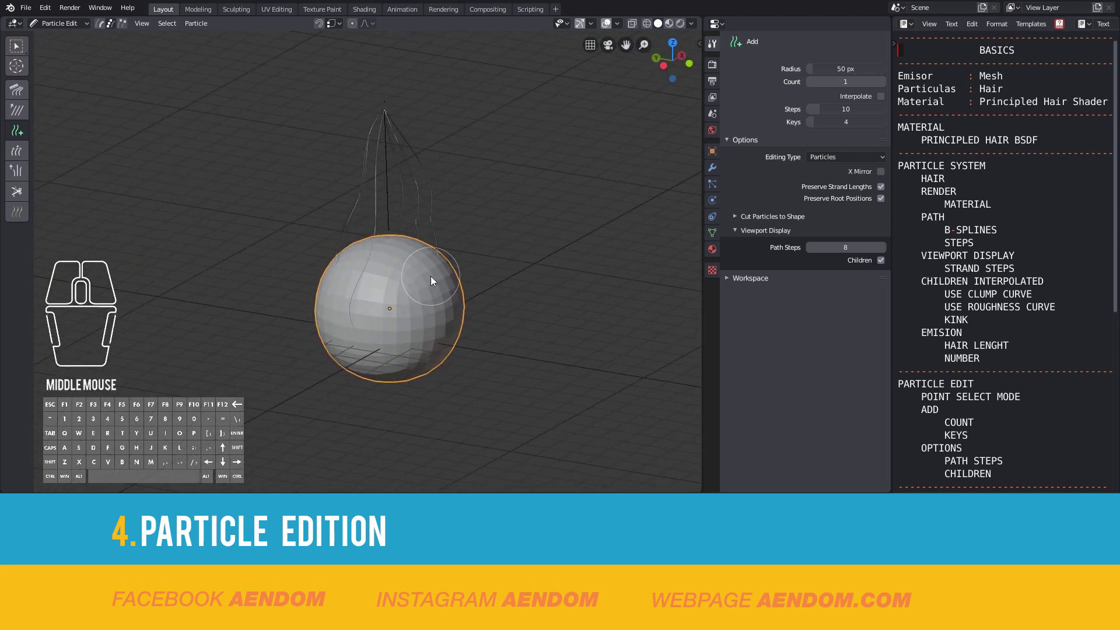
left_click(710, 186)
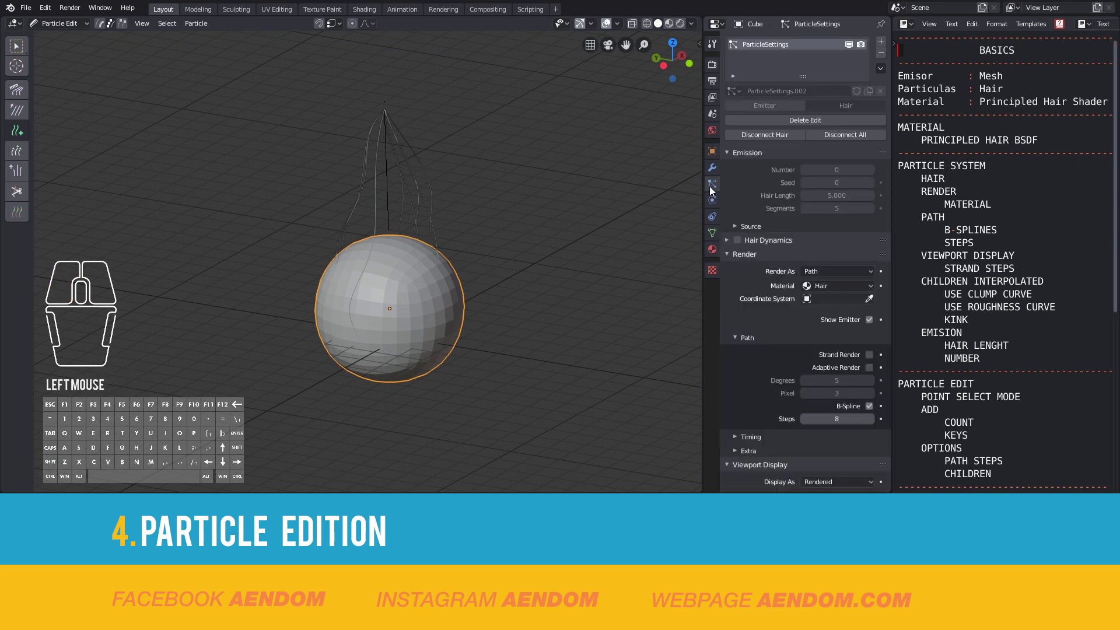
left_click(767, 294)
scroll(768, 298, "down", 12)
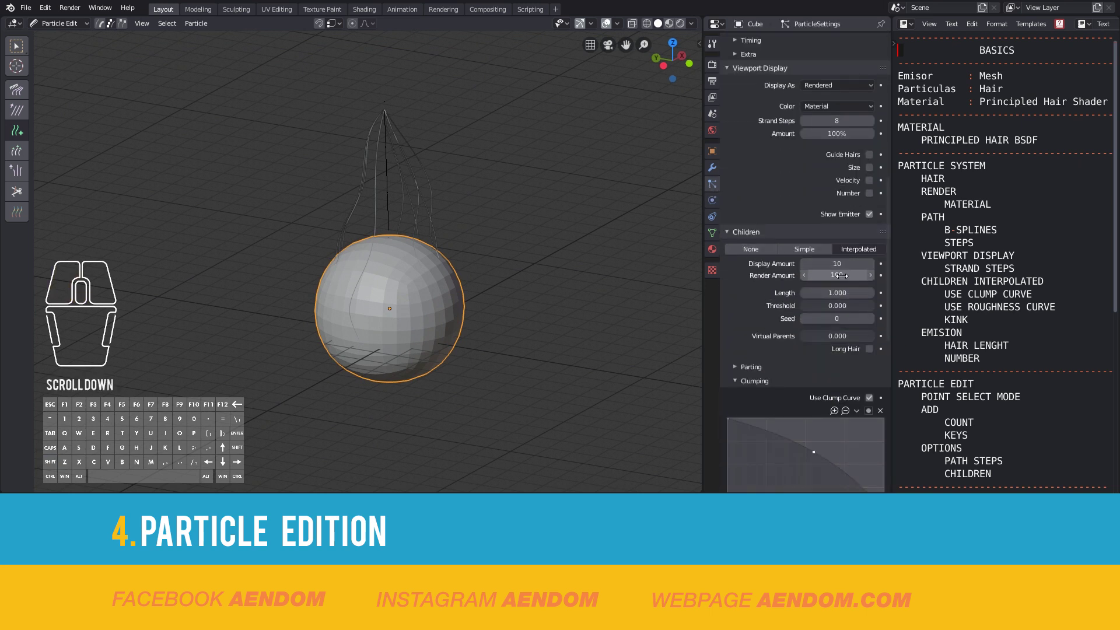
left_click(836, 264)
type("0")
key("Return")
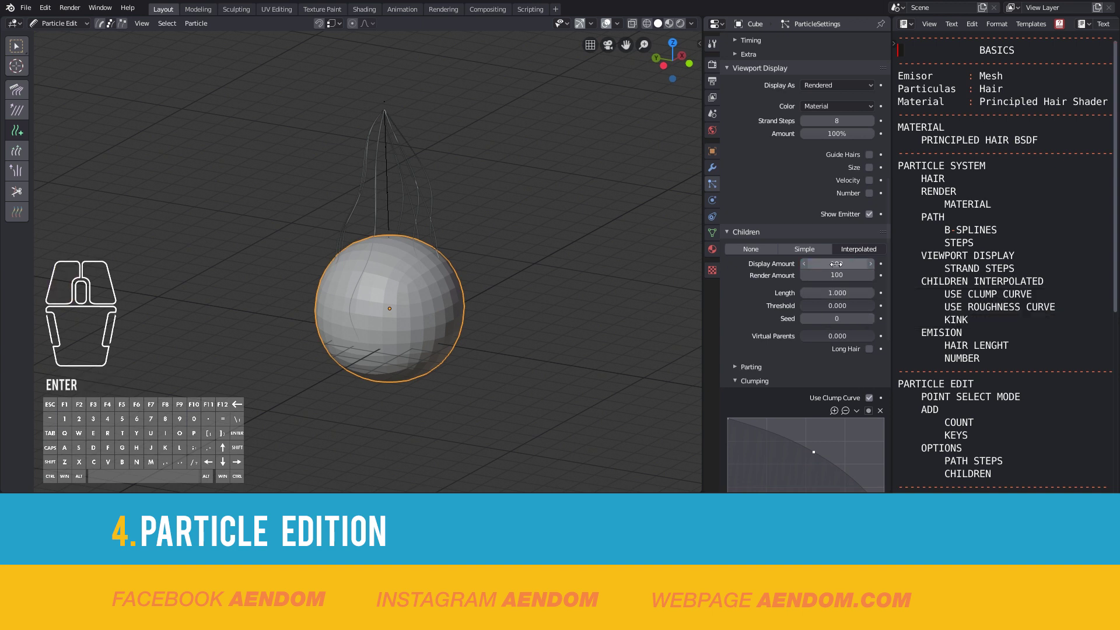
Step: Return to Object Mode and set children Display Amount 250 and Render Amount 500
left_click(64, 24)
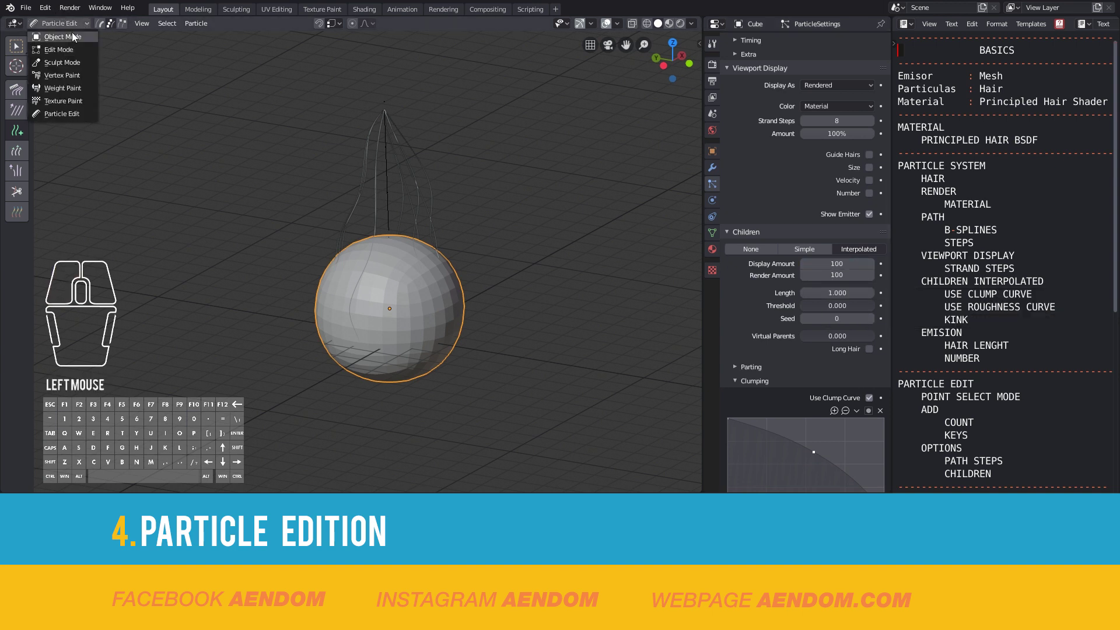
left_click(63, 37)
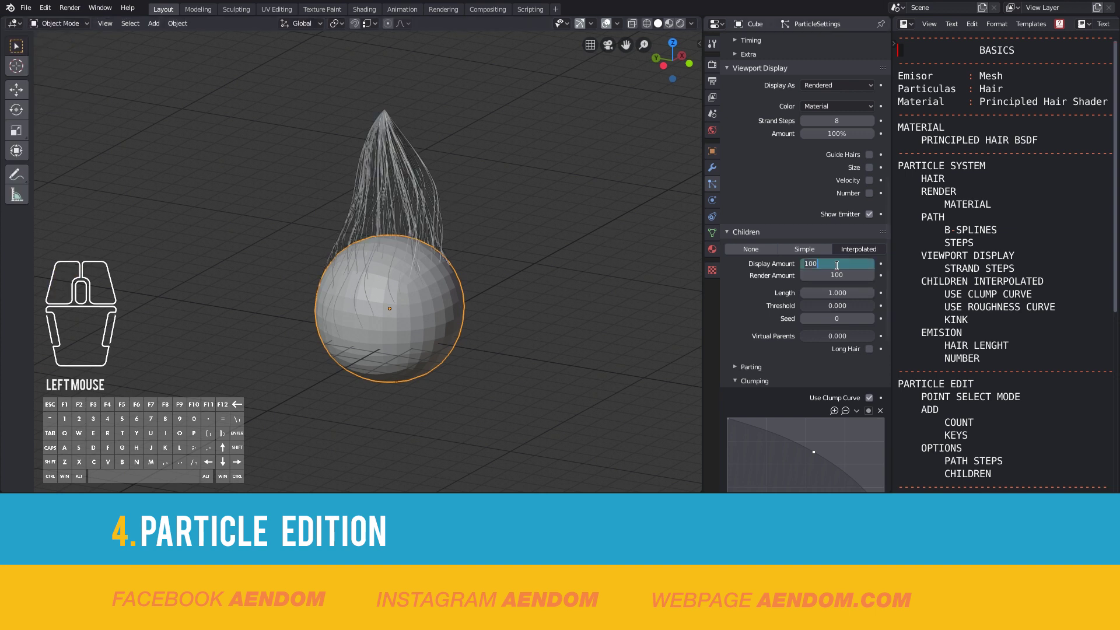
type("250")
key("Return")
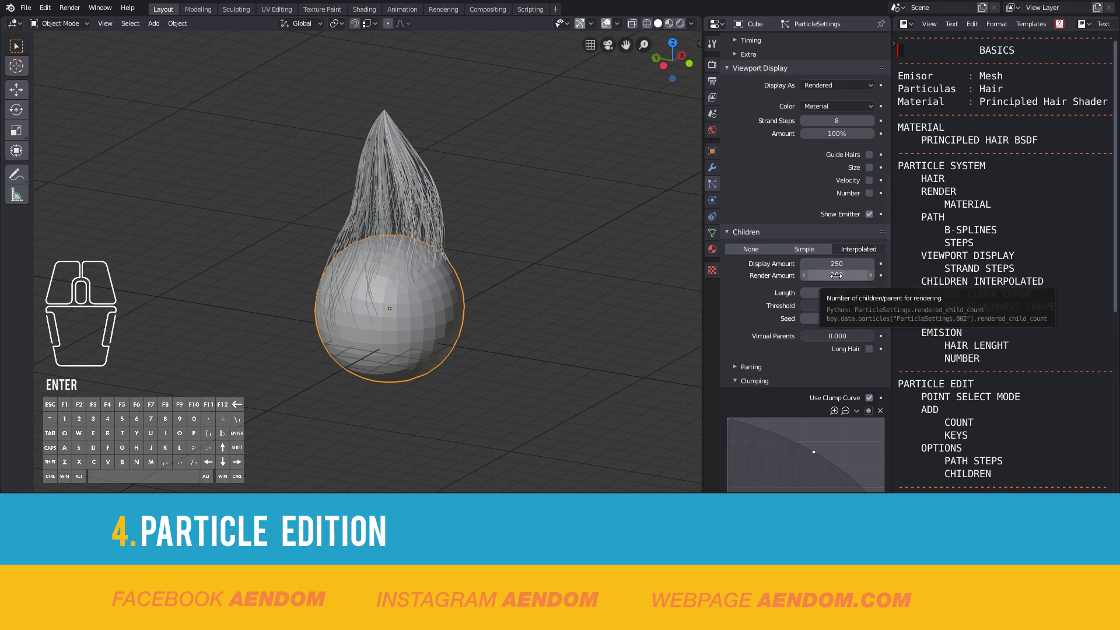
left_click(835, 276)
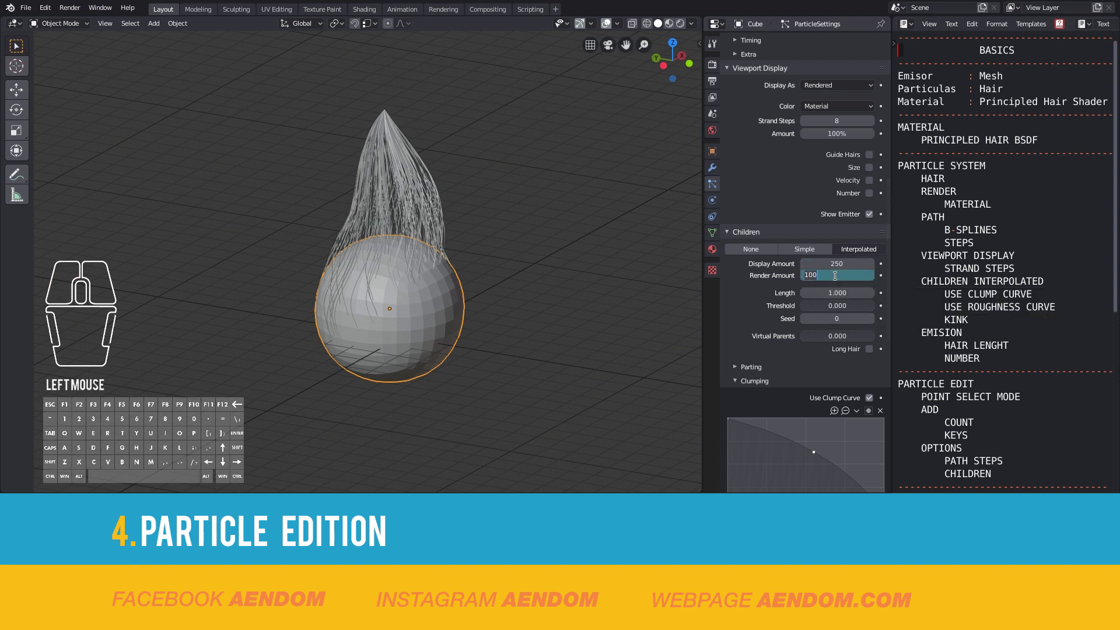
type("500")
key("Return")
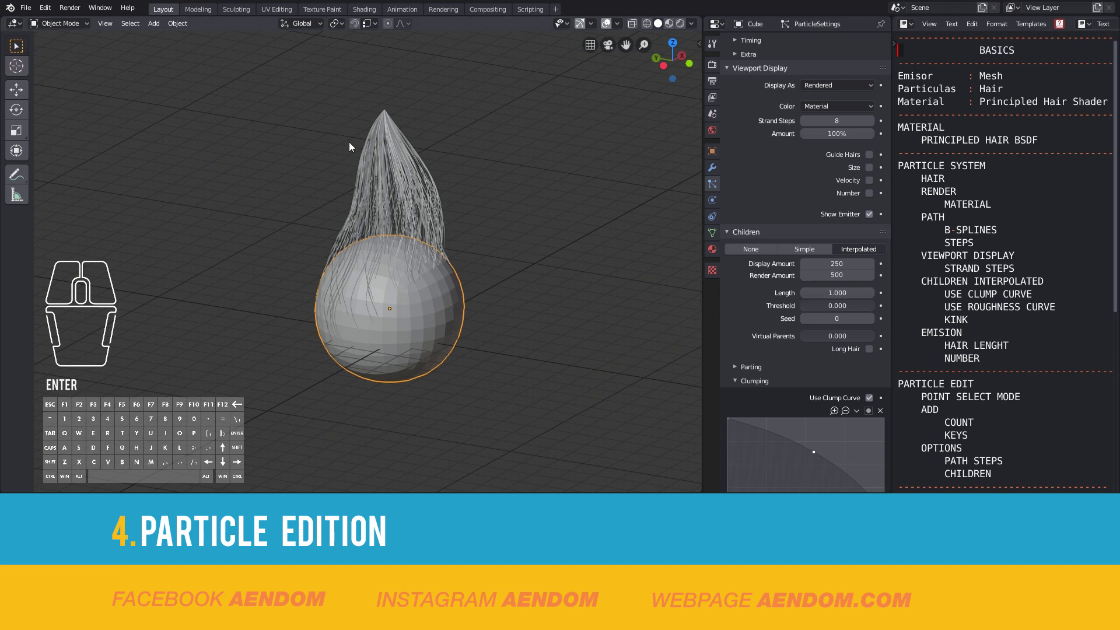
Step: Straighten the clump curve, set Children Roughness to 1 and raise the roughness curve point
scroll(828, 437, "down", 2)
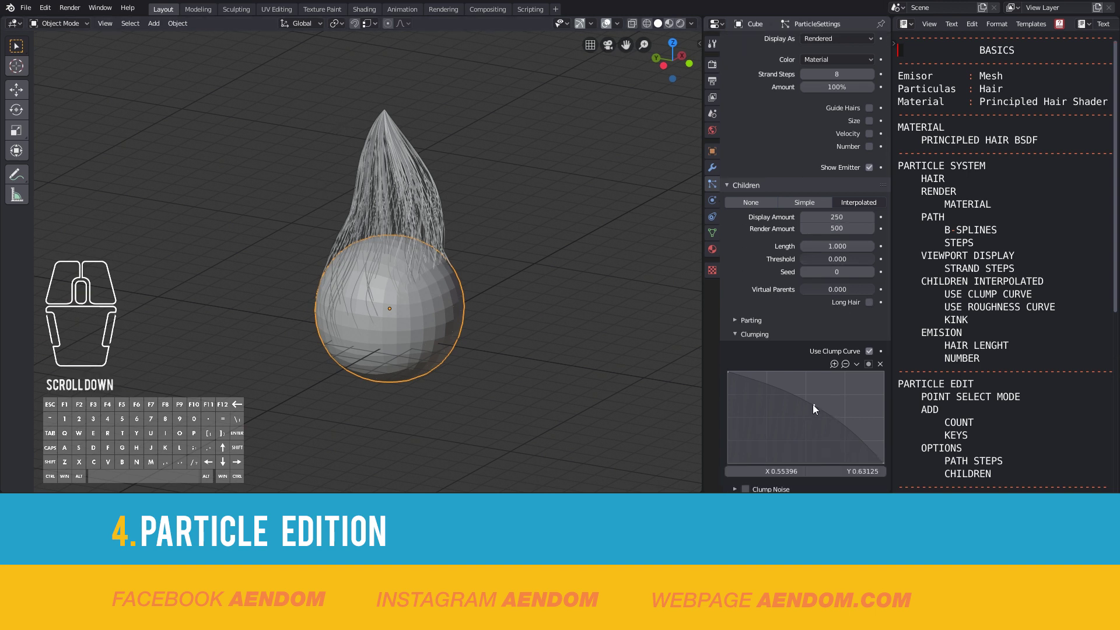
left_click_drag(813, 405, 798, 421)
scroll(789, 323, "down", 2)
scroll(790, 326, "down", 8)
left_click(832, 420)
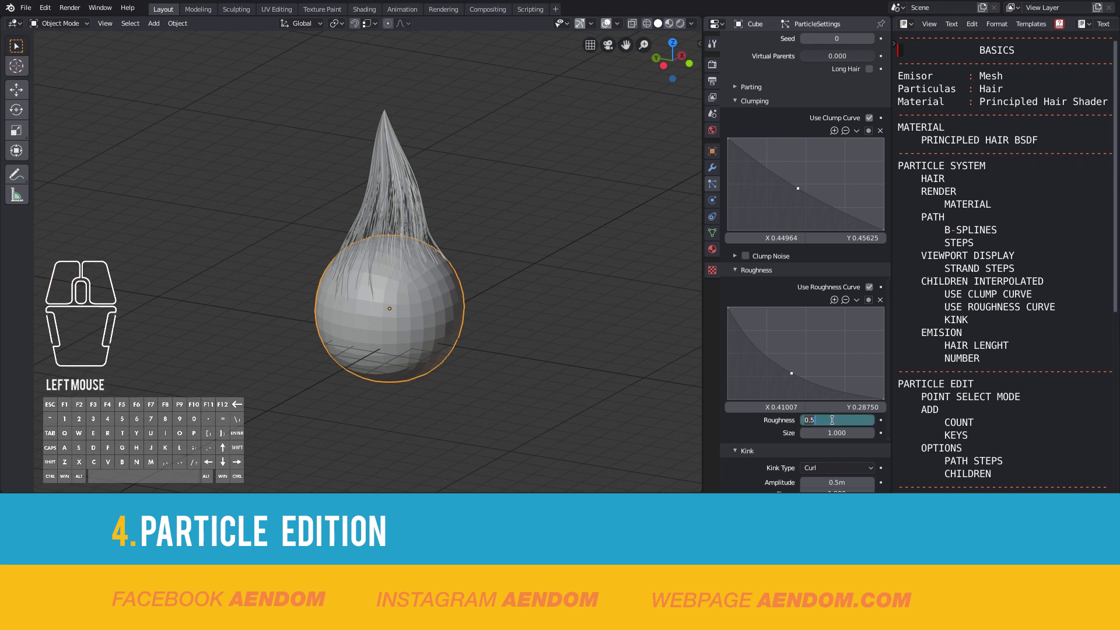
type("1")
key("Return")
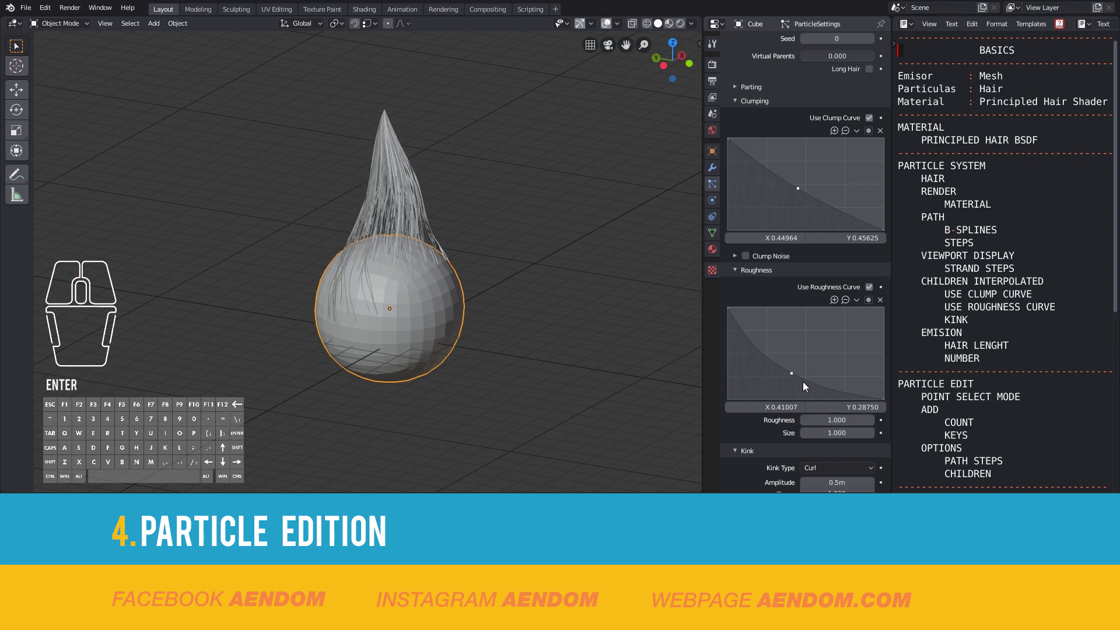
left_click_drag(801, 387, 804, 353)
left_click(805, 354)
Step: Set Kink Amplitude to 1m and switch to Particle Edit mode
scroll(812, 361, "down", 4)
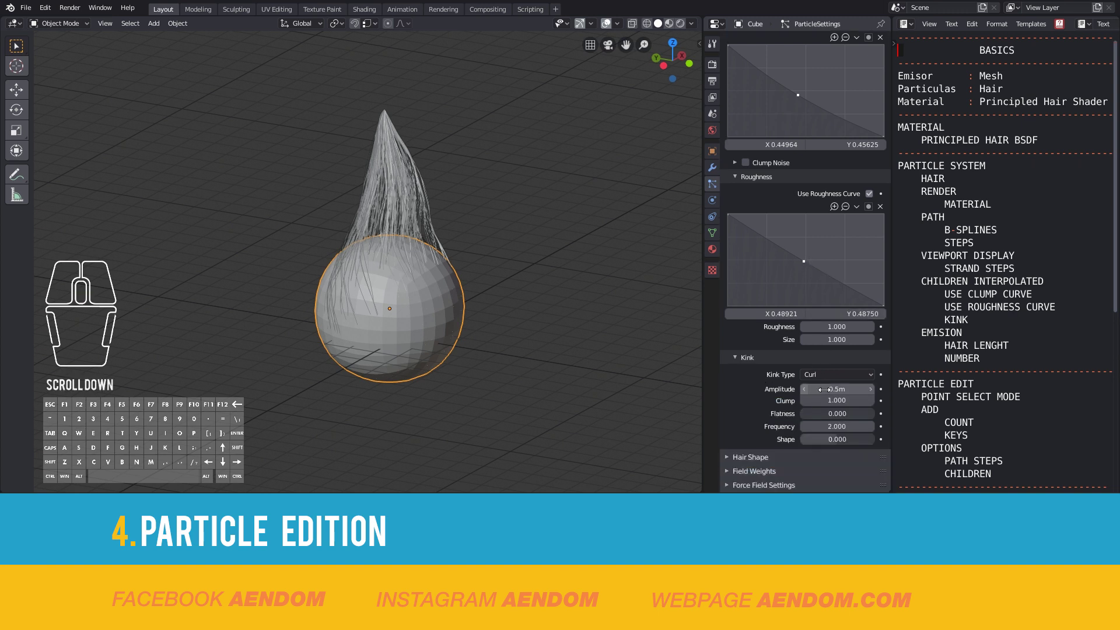
left_click(830, 389)
type("1")
key("Return")
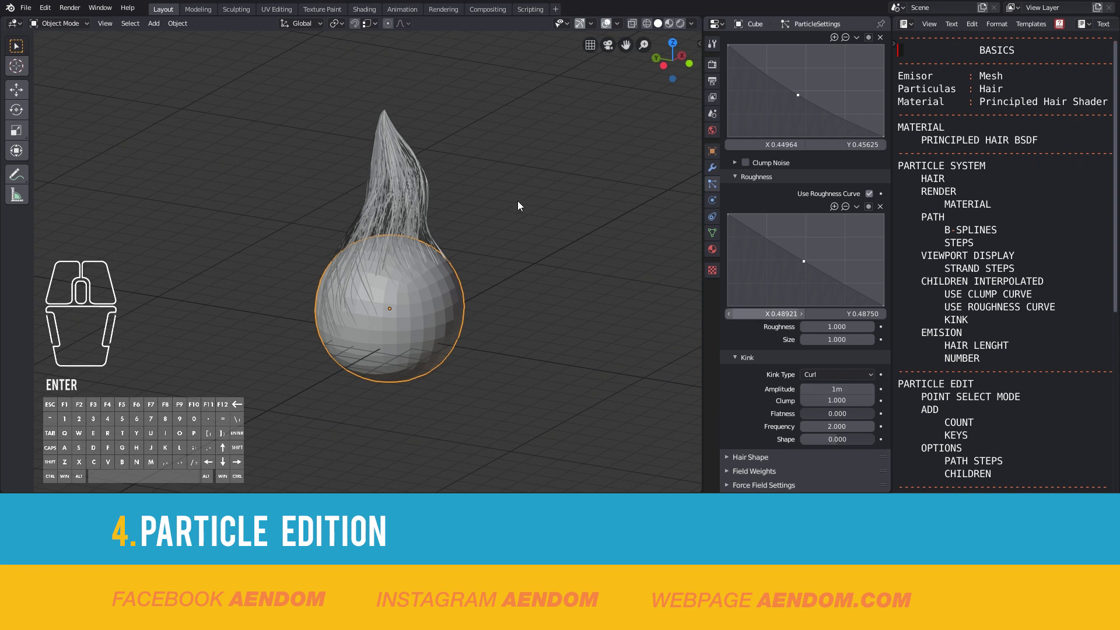
left_click(60, 24)
left_click(62, 113)
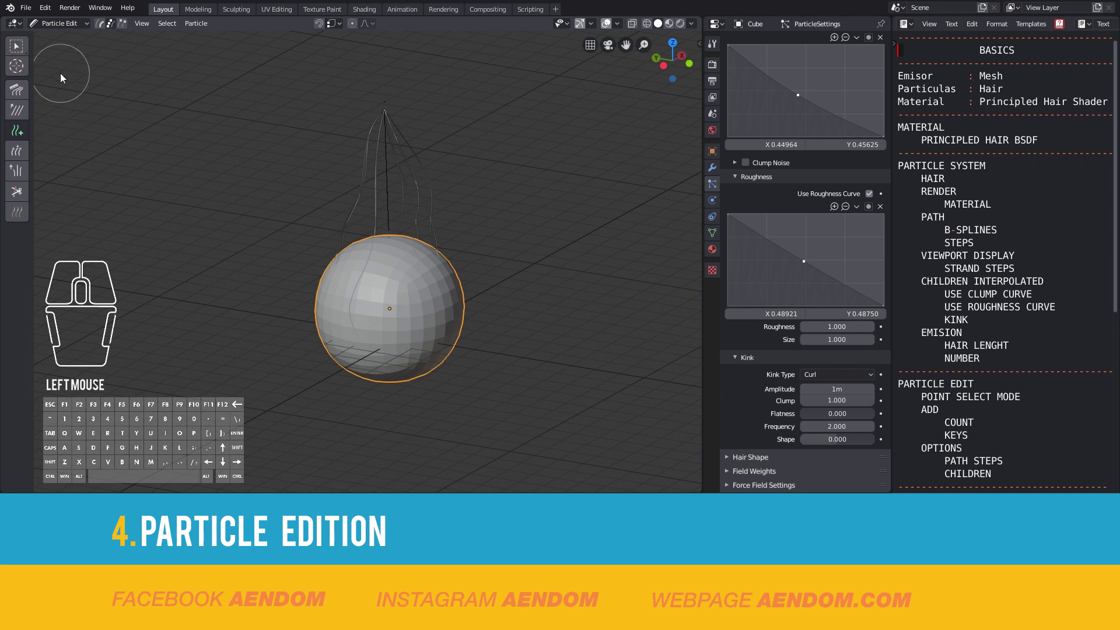
Step: Comb the hair into an upright swept tuft with a 212 px Comb brush
left_click(712, 44)
left_click(17, 89)
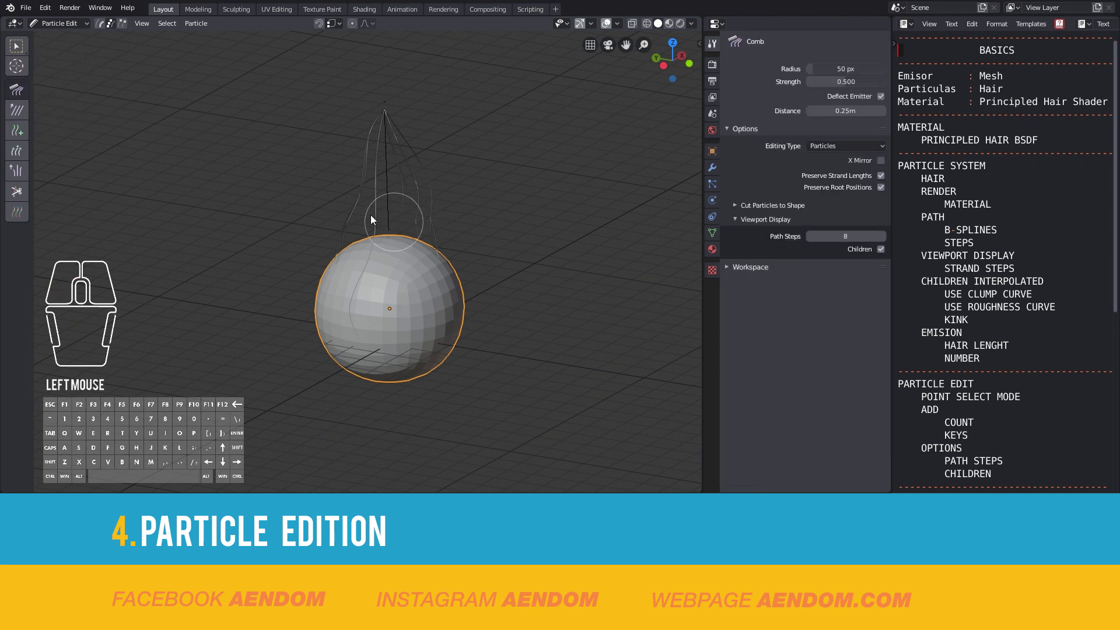
left_click_drag(814, 71, 851, 71)
mouse_move(497, 185)
left_mouse_down()
mouse_move(381, 183)
mouse_move(427, 143)
mouse_move(419, 127)
mouse_move(505, 105)
mouse_move(505, 157)
mouse_move(490, 150)
mouse_move(463, 233)
mouse_move(400, 317)
mouse_move(361, 272)
mouse_move(344, 224)
mouse_move(390, 211)
left_mouse_up()
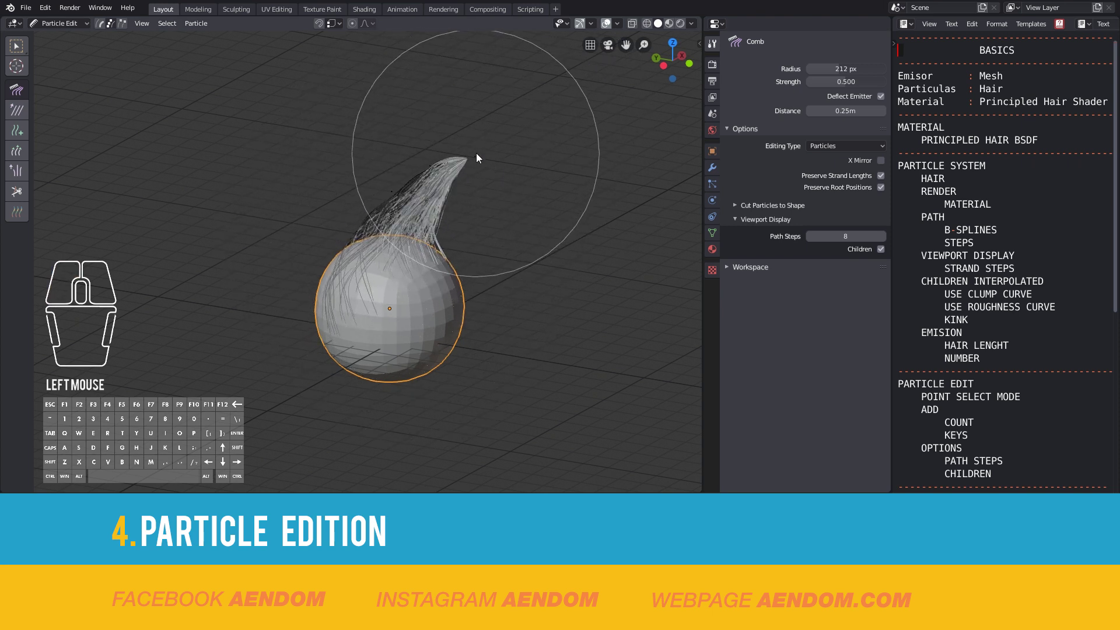
mouse_move(475, 240)
middle_mouse_down()
mouse_move(449, 232)
mouse_move(485, 220)
mouse_move(576, 237)
middle_mouse_up()
mouse_move(431, 179)
left_mouse_down()
mouse_move(394, 142)
mouse_move(498, 281)
left_mouse_up()
middle_click_drag(498, 287, 443, 208)
Step: Shrink the comb radius to 97 px and sweep the tuft up and to the right
scroll(443, 207, "up", 2)
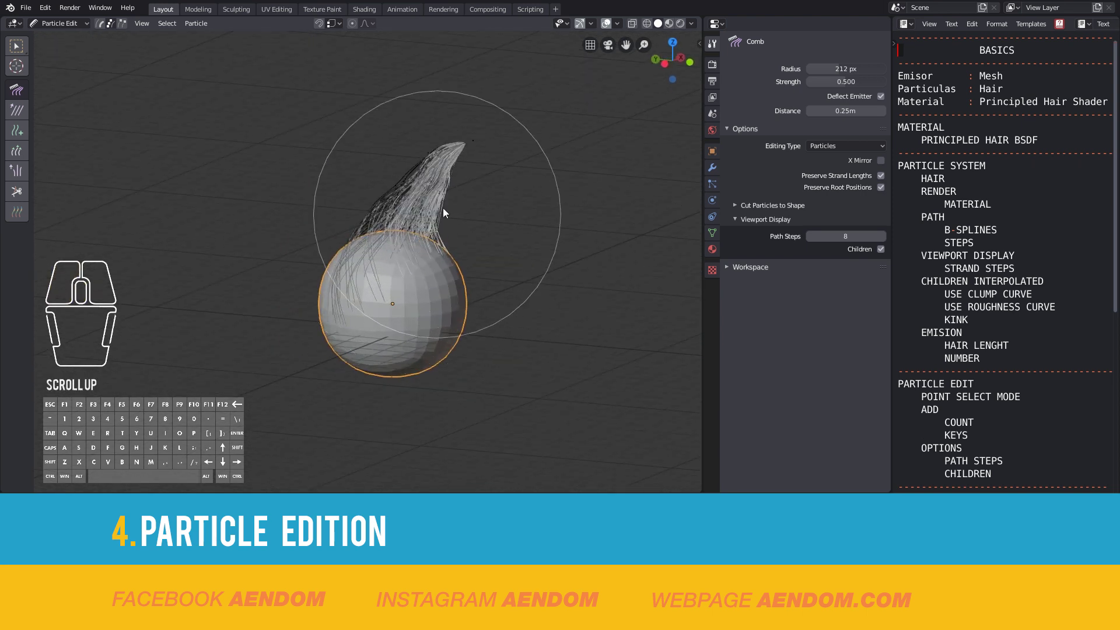
key("f")
left_click(548, 146)
right_click(473, 140)
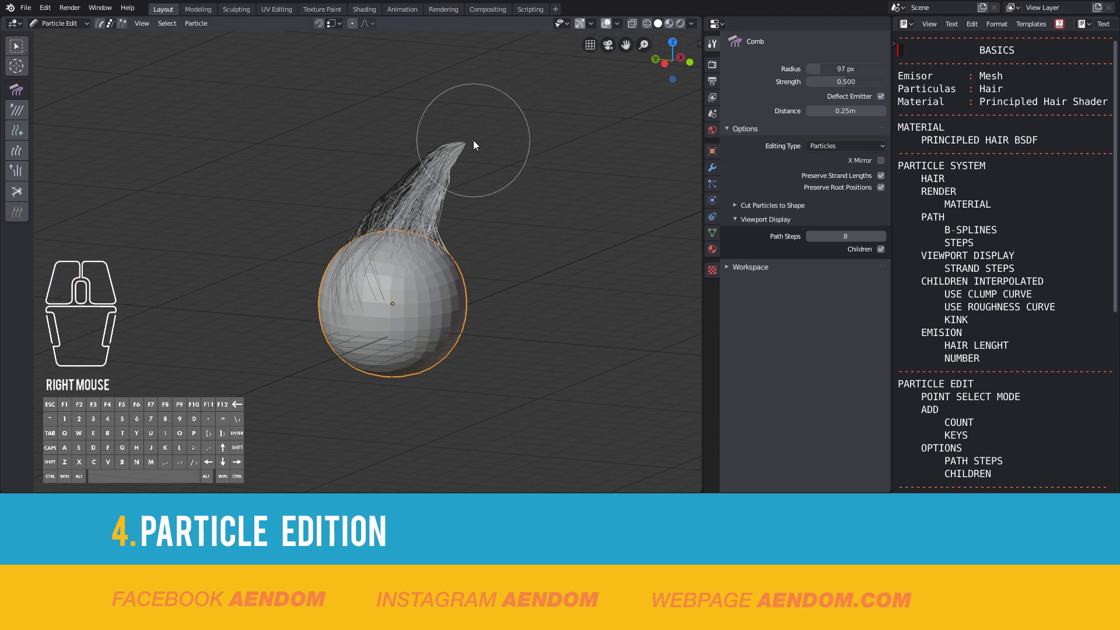
middle_click_drag(472, 140, 463, 199)
mouse_move(467, 157)
left_mouse_down()
mouse_move(482, 202)
mouse_move(466, 85)
mouse_move(530, 164)
mouse_move(375, 103)
mouse_move(512, 195)
mouse_move(525, 218)
left_mouse_up()
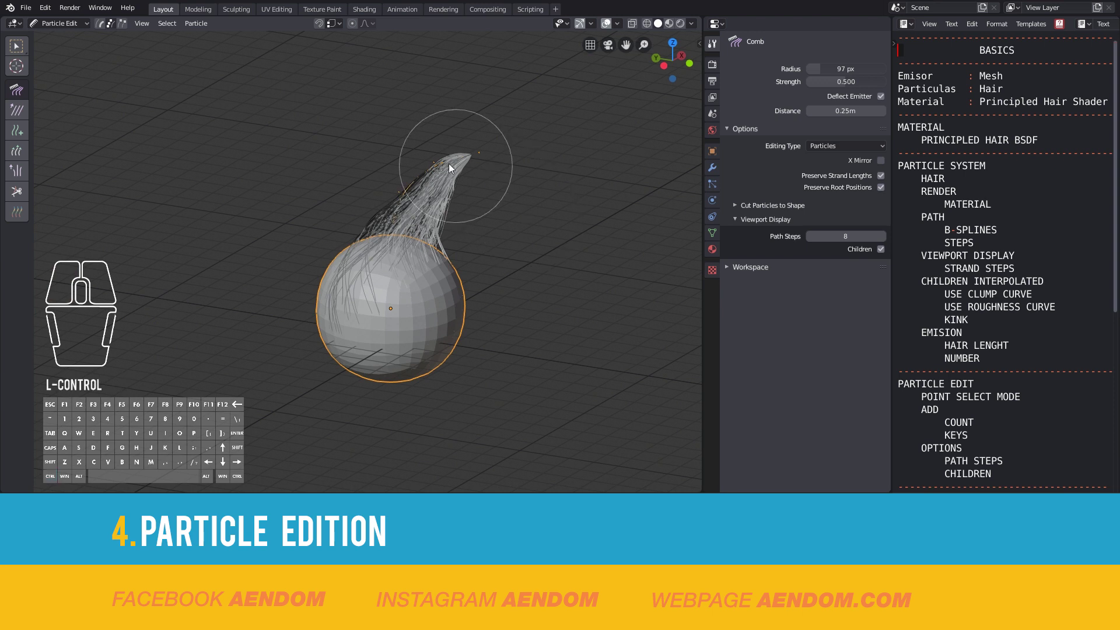
scroll(397, 221, "down", 2)
mouse_move(396, 220)
left_mouse_down()
mouse_move(393, 197)
mouse_move(375, 236)
left_mouse_up()
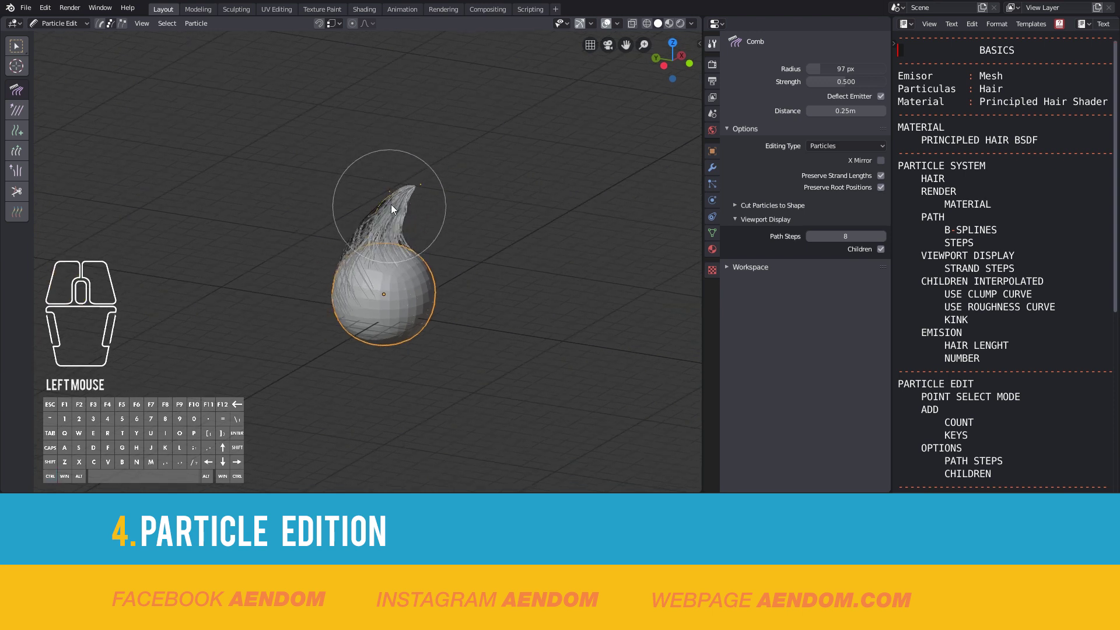
left_click_drag(396, 193, 430, 195)
Step: Add four groups of new hair strands around the sphere with the Add brush
left_click(17, 130)
middle_click_drag(401, 281, 372, 256)
left_click(375, 300)
left_click(356, 304)
left_click(362, 283)
left_click(349, 246)
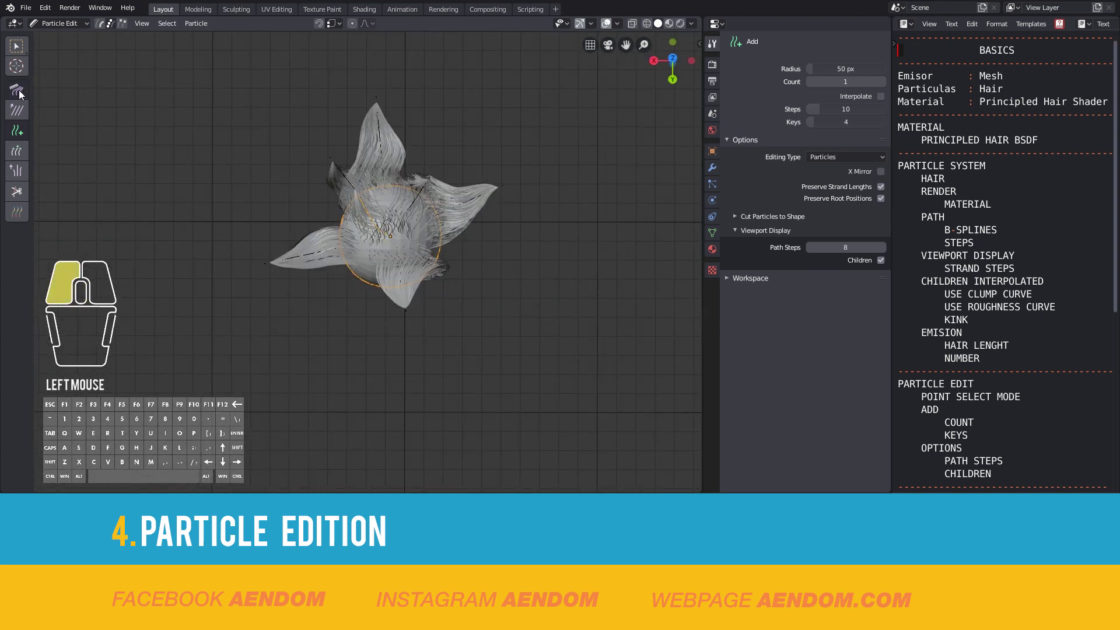
Step: Comb the new strands up and right with a 165 px brush, then return to Object Mode
middle_click_drag(349, 234, 427, 230)
key("f")
left_click(333, 221)
mouse_move(333, 221)
left_mouse_down()
mouse_move(453, 87)
mouse_move(469, 146)
mouse_move(344, 200)
mouse_move(520, 206)
left_mouse_up()
left_click(58, 24)
left_click(59, 37)
middle_click_drag(460, 289, 425, 280, "shift")
left_click(713, 64)
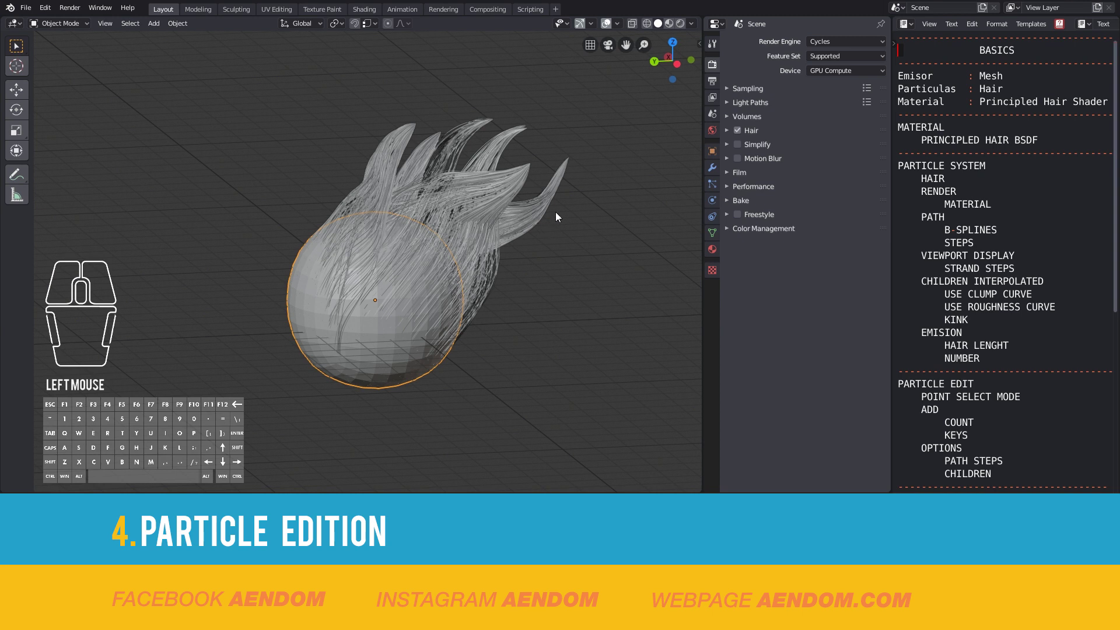
Step: Switch to Rendered shading and add an area light sized 3.8m
left_click(682, 24)
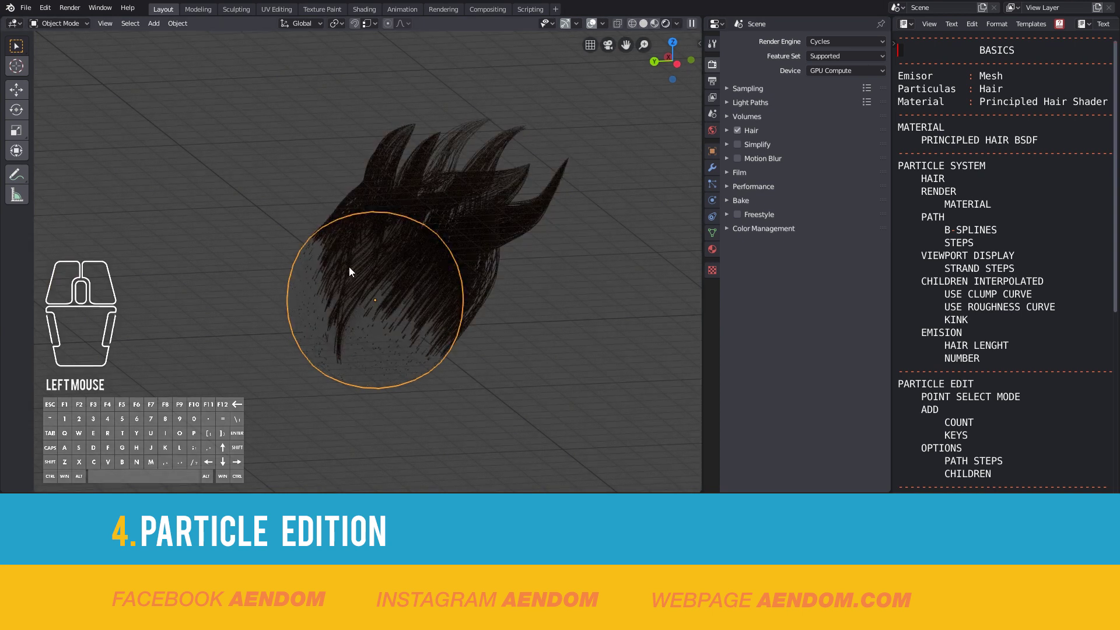
left_click(603, 23)
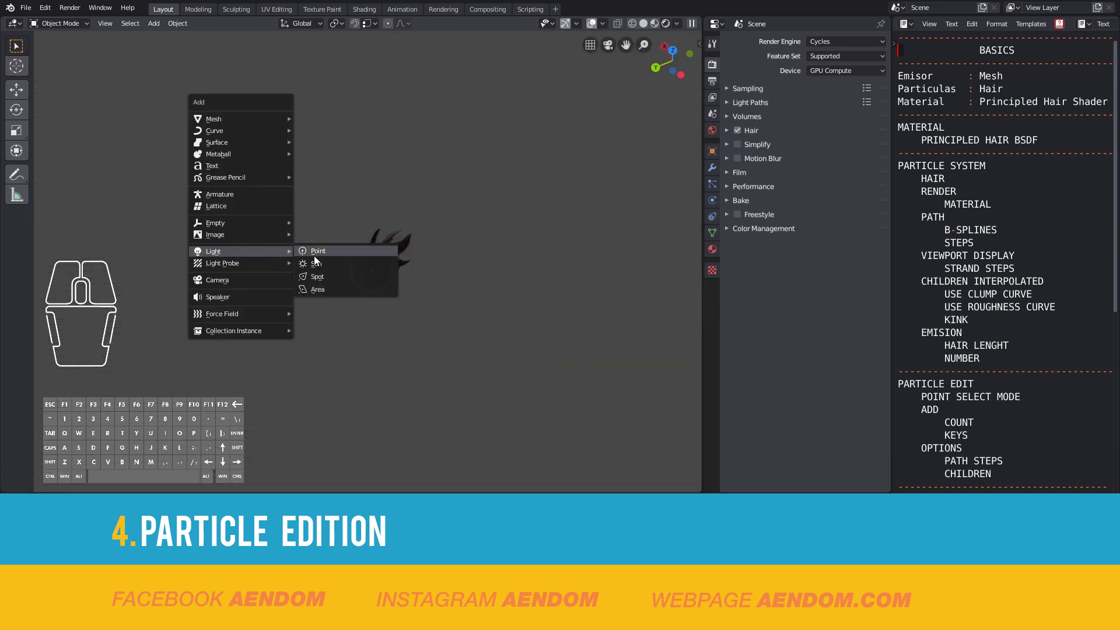
left_click(317, 290)
middle_click_drag(526, 234, 605, 242)
left_click(712, 200)
key("Return")
middle_click_drag(542, 195, 583, 210)
left_click_drag(840, 149, 862, 154)
Step: Duplicate the area light and lower the copy's power to 500W
key("shift+d")
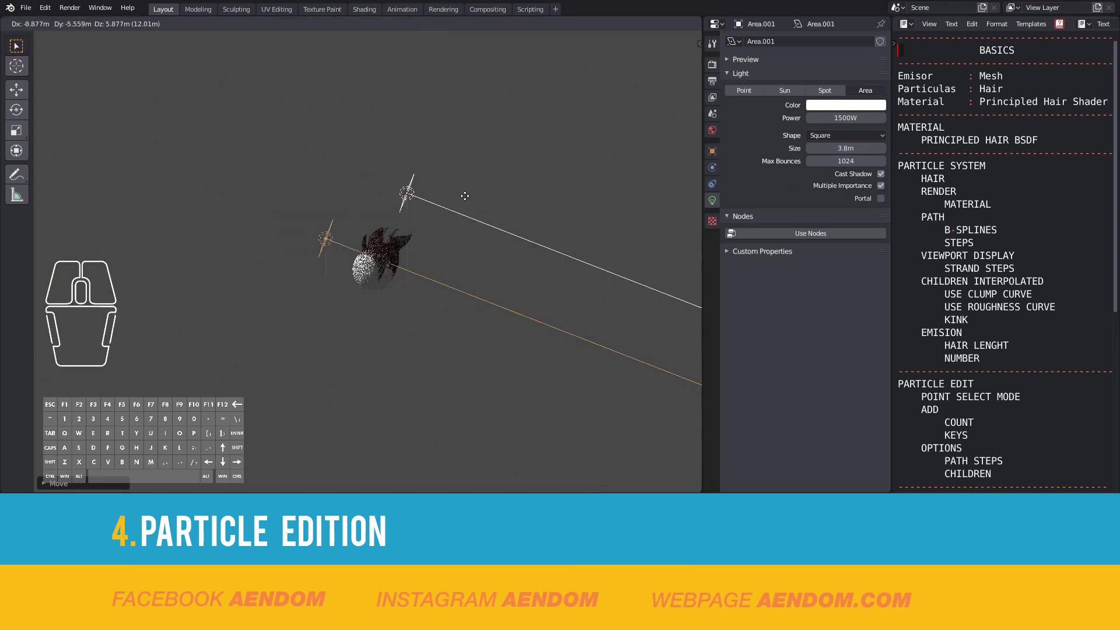
left_click(469, 205)
middle_click_drag(469, 204, 466, 262)
left_click_drag(852, 118, 836, 153)
middle_click_drag(525, 281, 449, 321)
Step: Confirm the children display amount in the sphere's particle settings
left_click(448, 322)
left_click(712, 184)
scroll(817, 263, "down", 10)
key("Return")
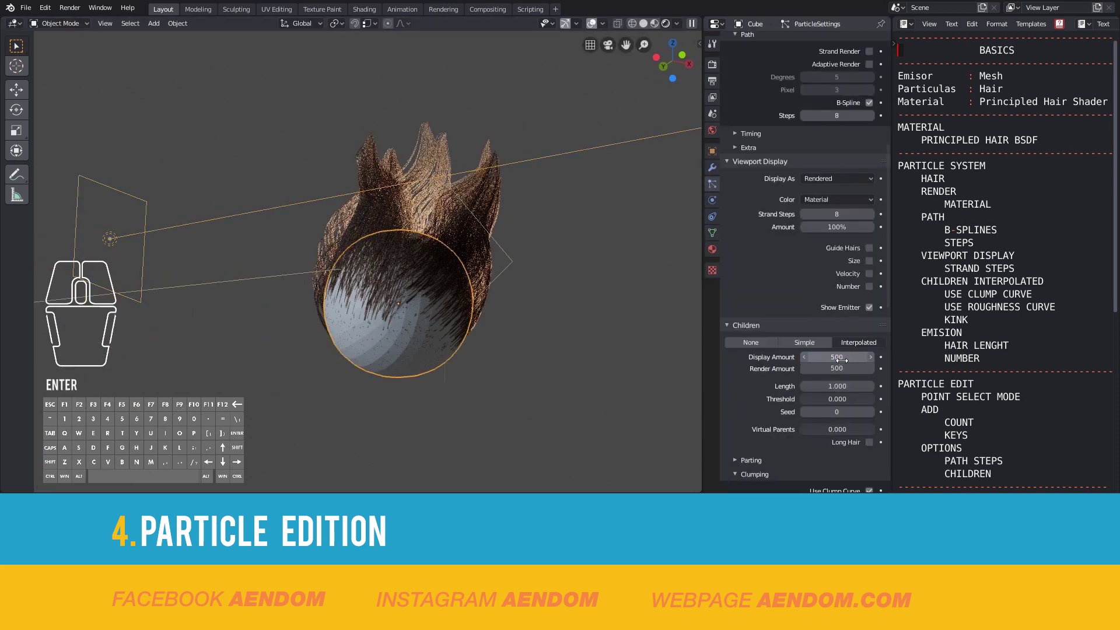
Step: Rotate the second area light toward the sphere
middle_click_drag(841, 360, 531, 317)
left_click(371, 220)
middle_click_drag(370, 219, 429, 311)
key("r")
left_click(563, 107)
left_click(449, 259)
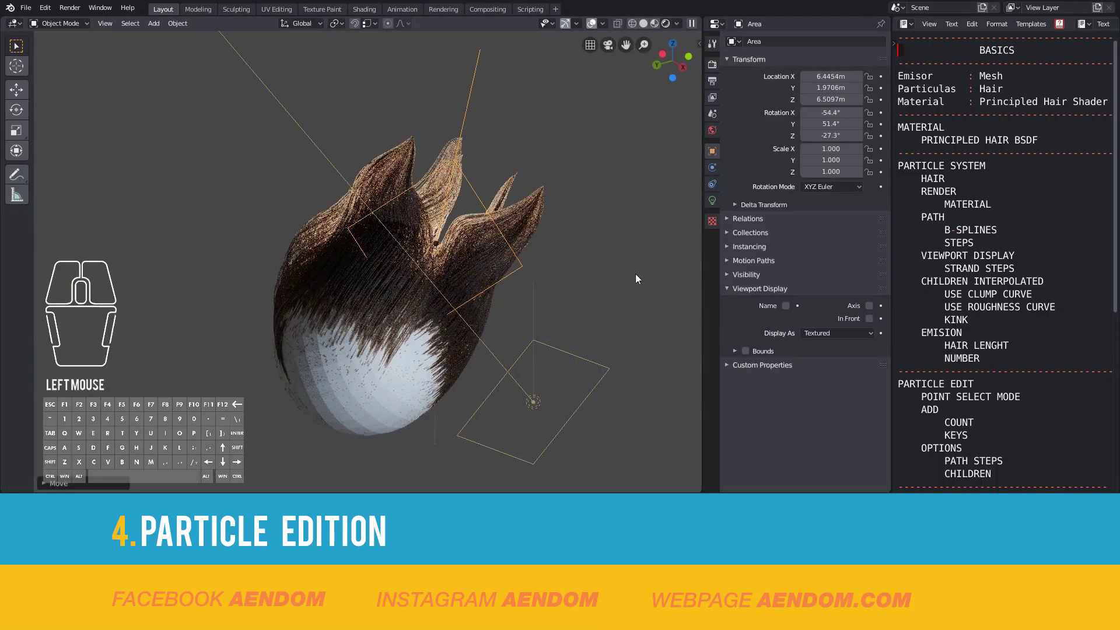
Step: Switch the Hair material's Principled Hair BSDF coloring to Melanin concentration
left_click(385, 365)
left_click(712, 249)
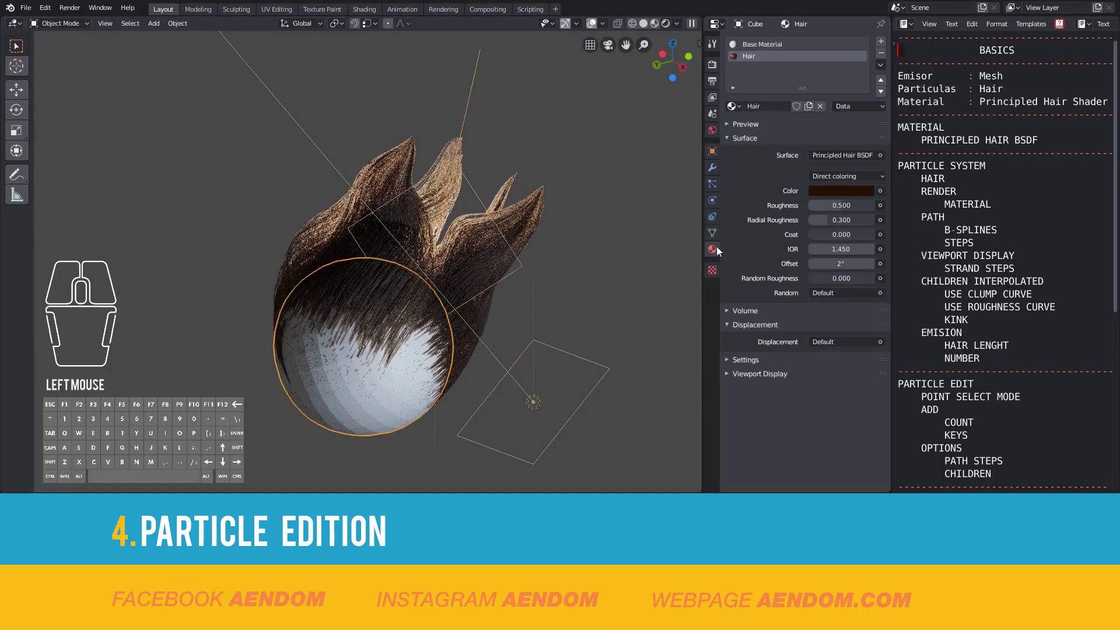
left_click(834, 176)
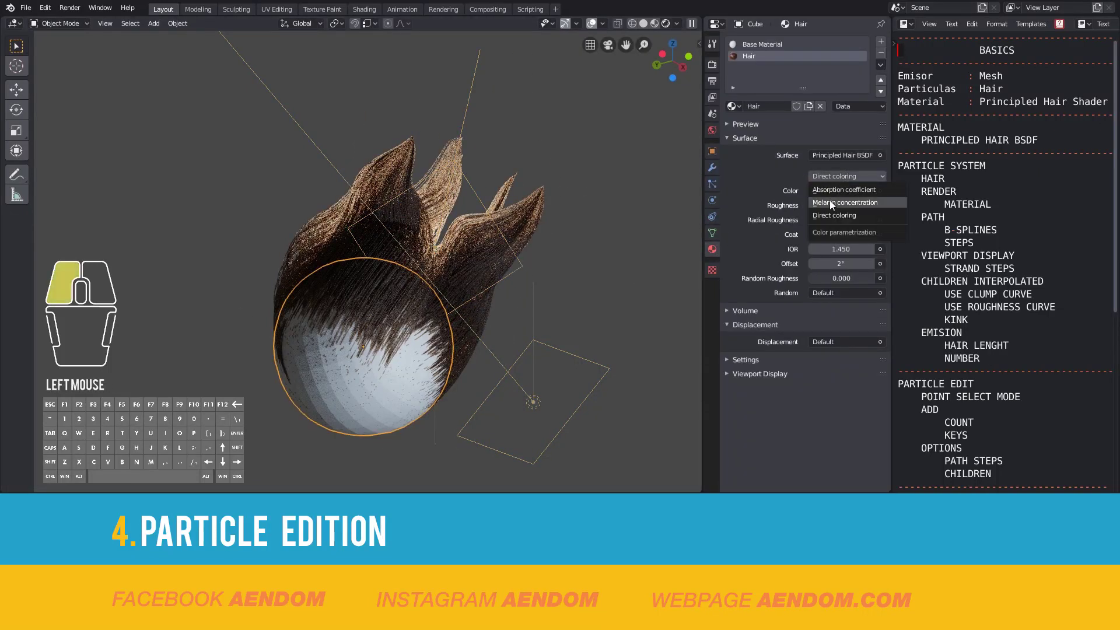
left_click(830, 198)
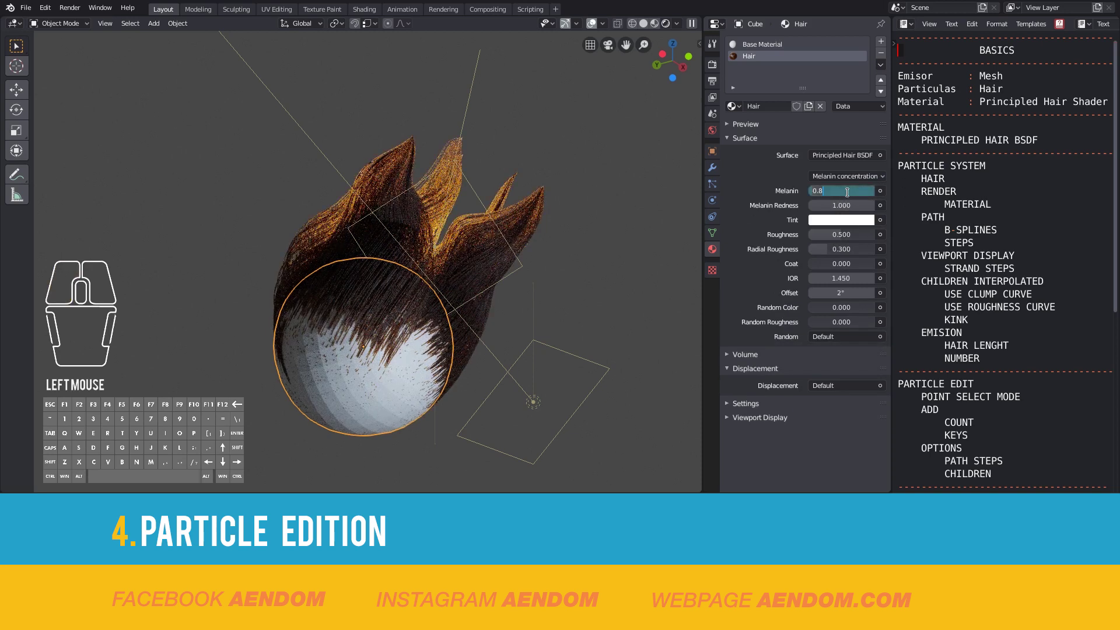
Step: Try Melanin at 0.9, 1.0 and 0.95, finally settling on 0.5
type(".9")
key("Return")
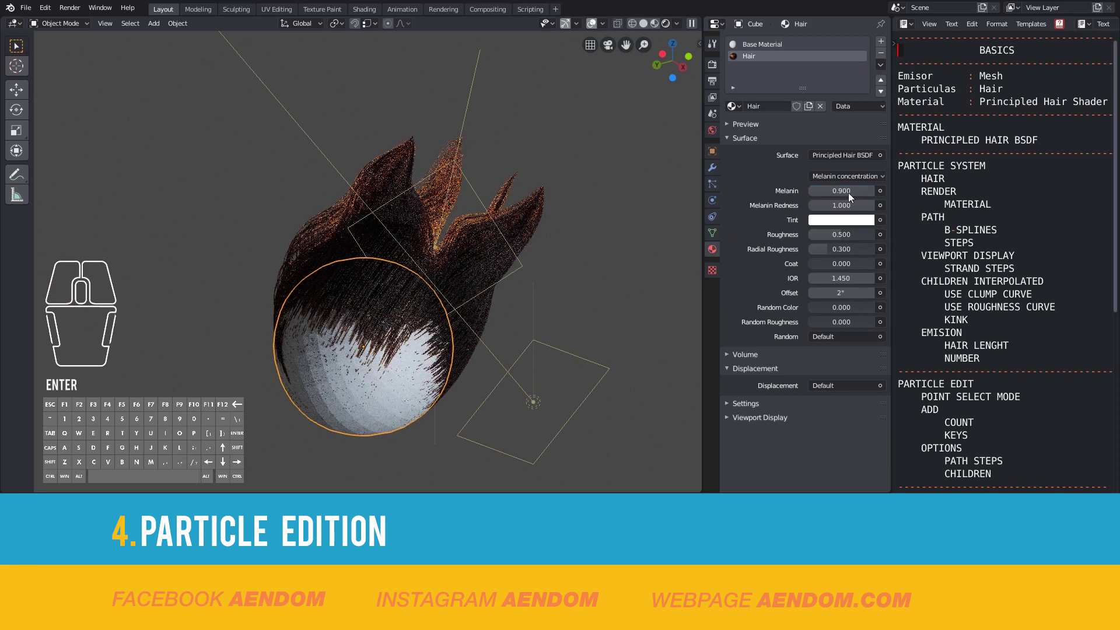
left_click_drag(824, 193, 869, 193)
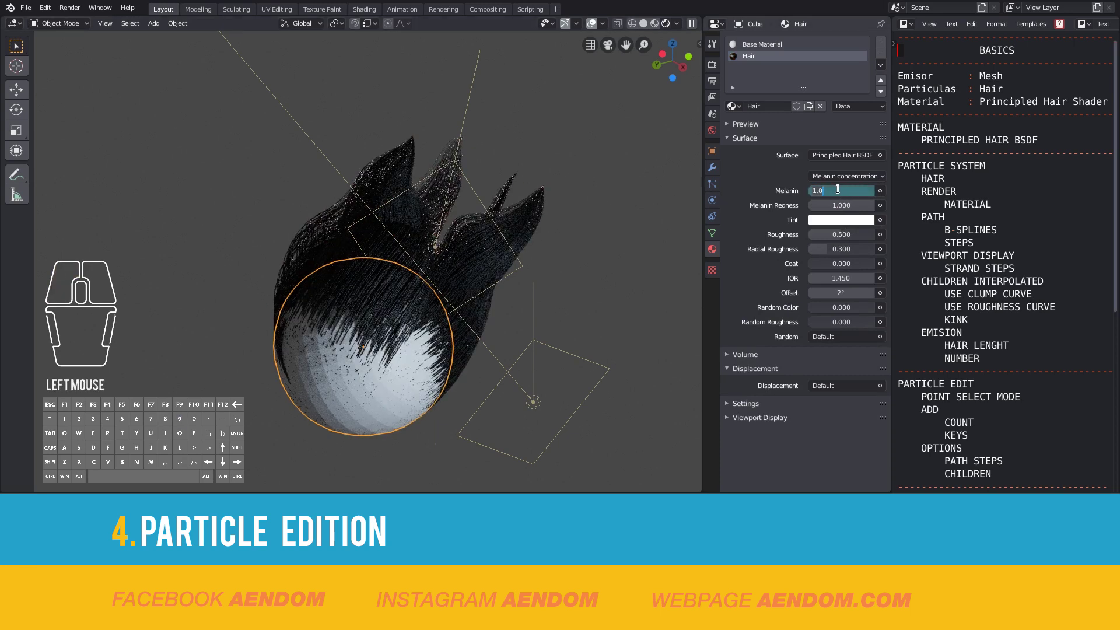
type("95")
key("Return")
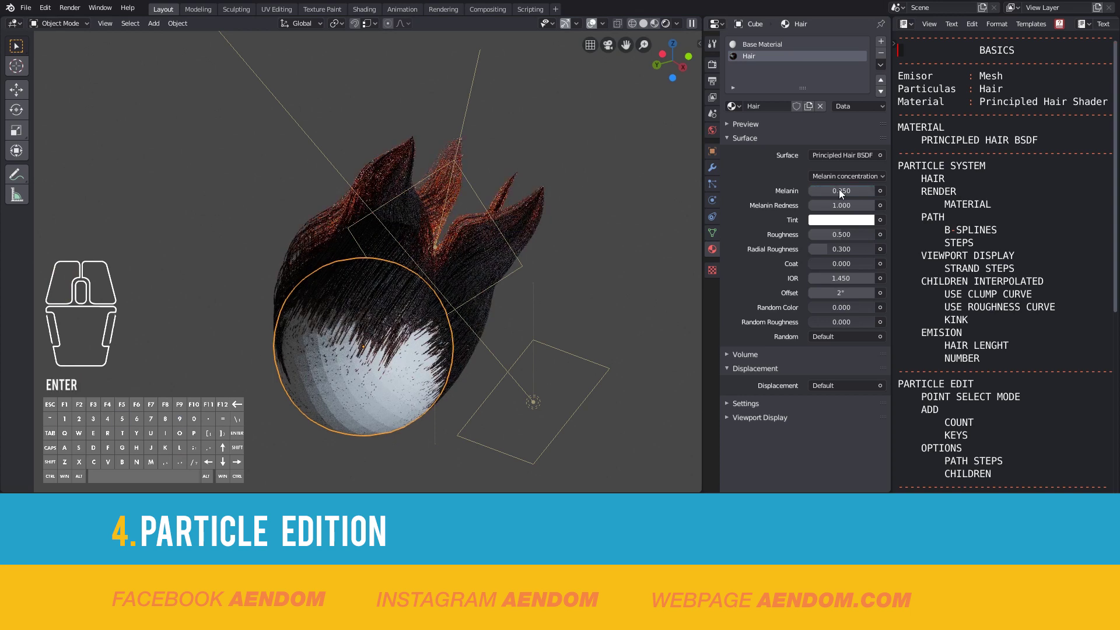
double_click(840, 191)
type("5")
key("Return")
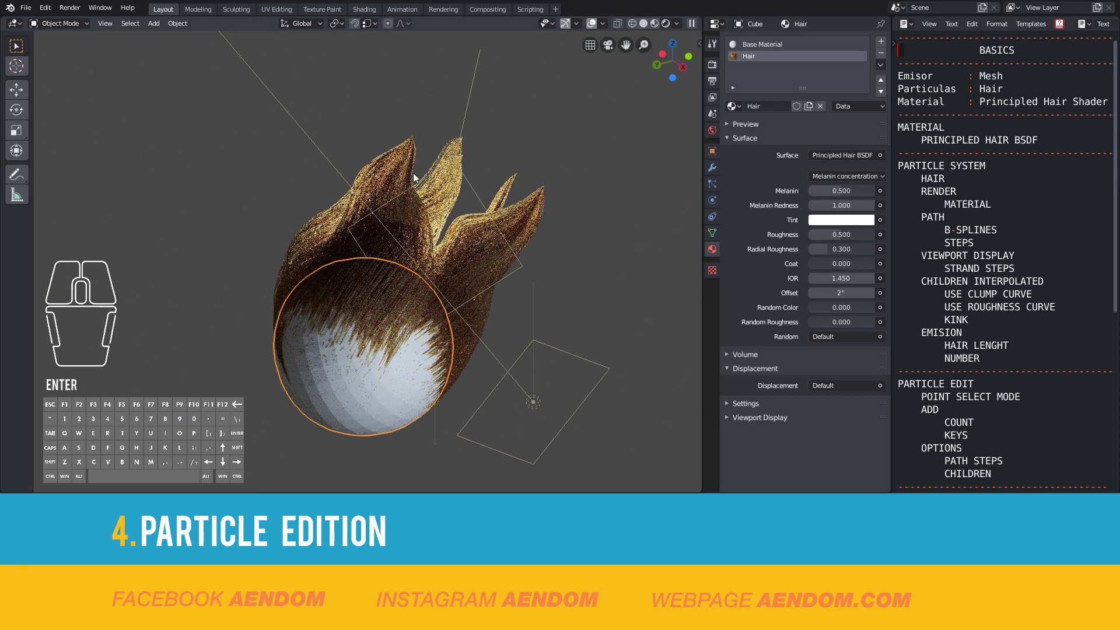